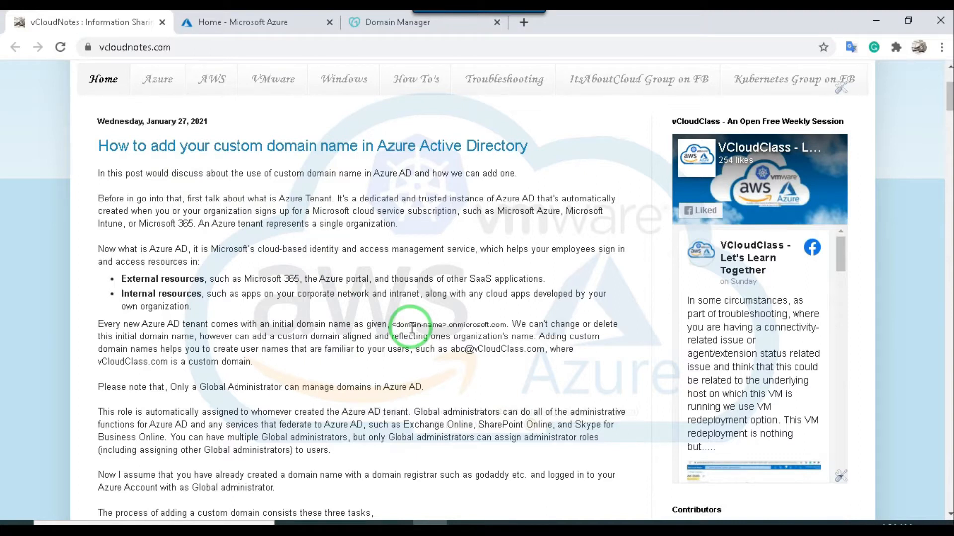
Step: Read the article's instructions for adding a custom domain to Azure Active Directory, verifying it and making it primary
scroll(455, 315, down, 1)
scroll(484, 311, down, 3)
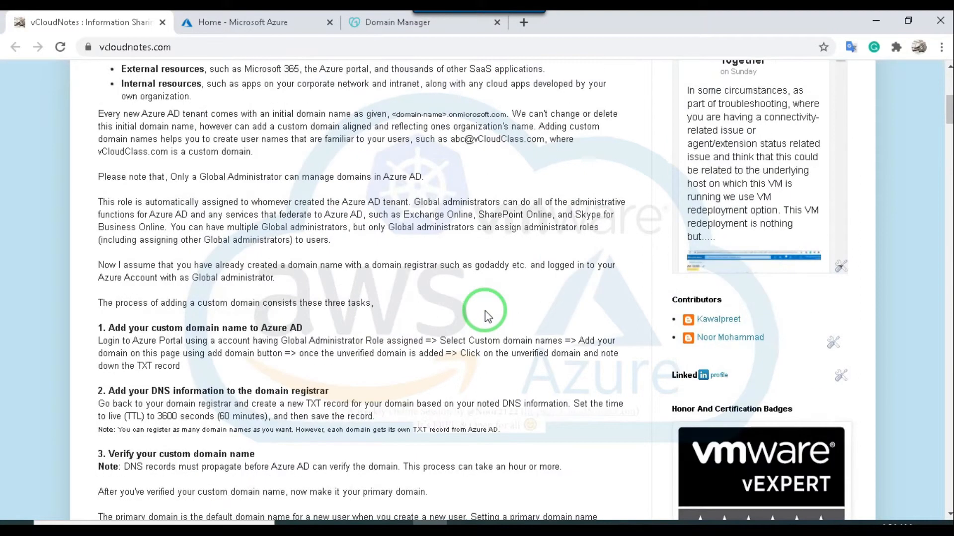
scroll(485, 311, down, 1)
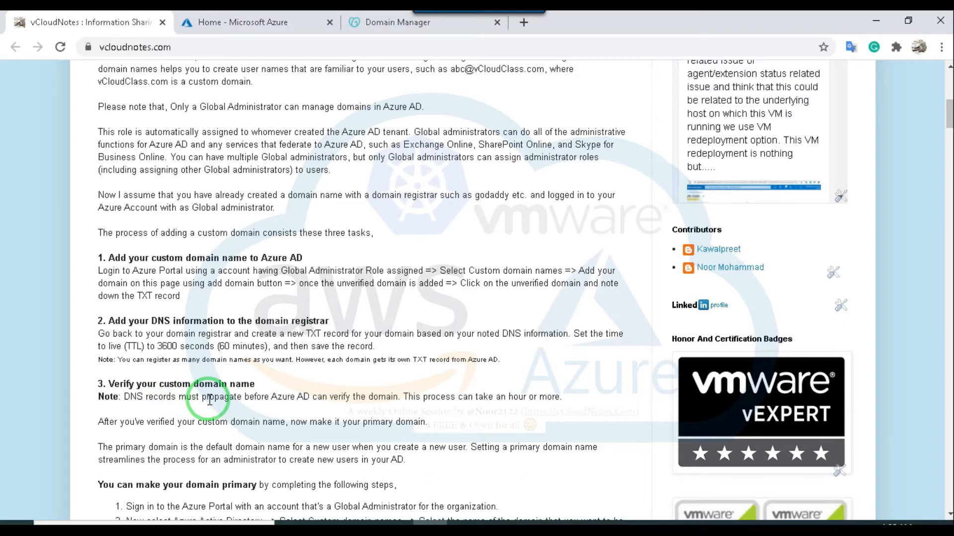
scroll(270, 385, down, 2)
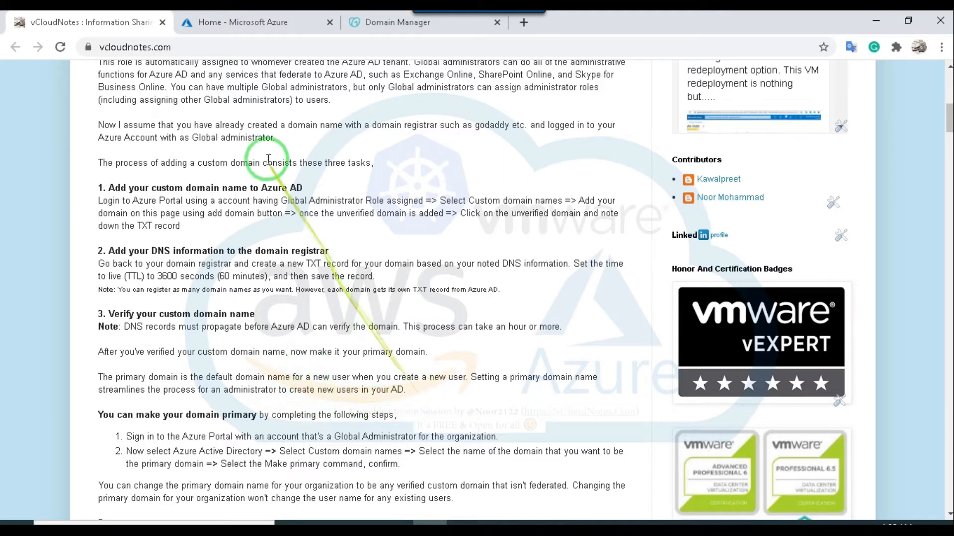
Step: Switch to the Azure portal, reload its home page and open the Azure Active Directory overview
click(252, 25)
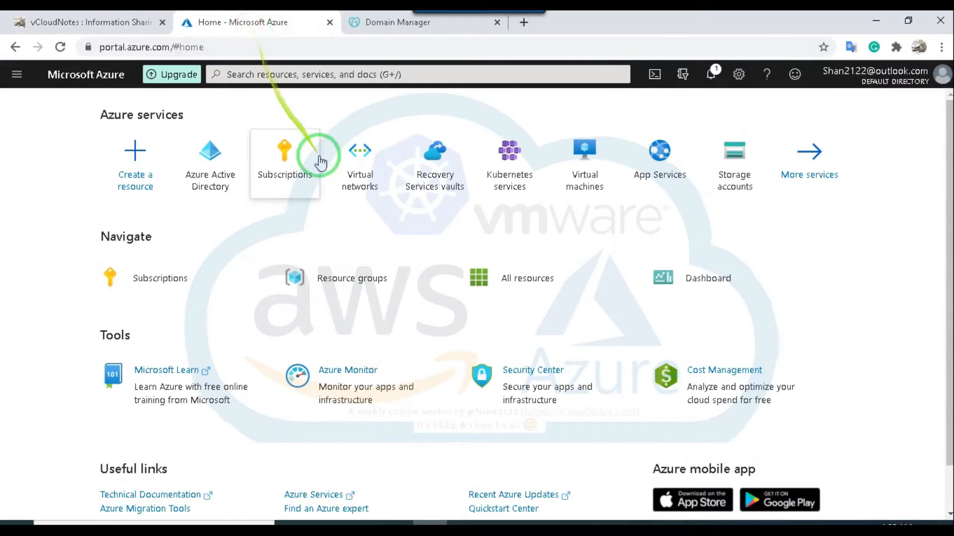
click(60, 47)
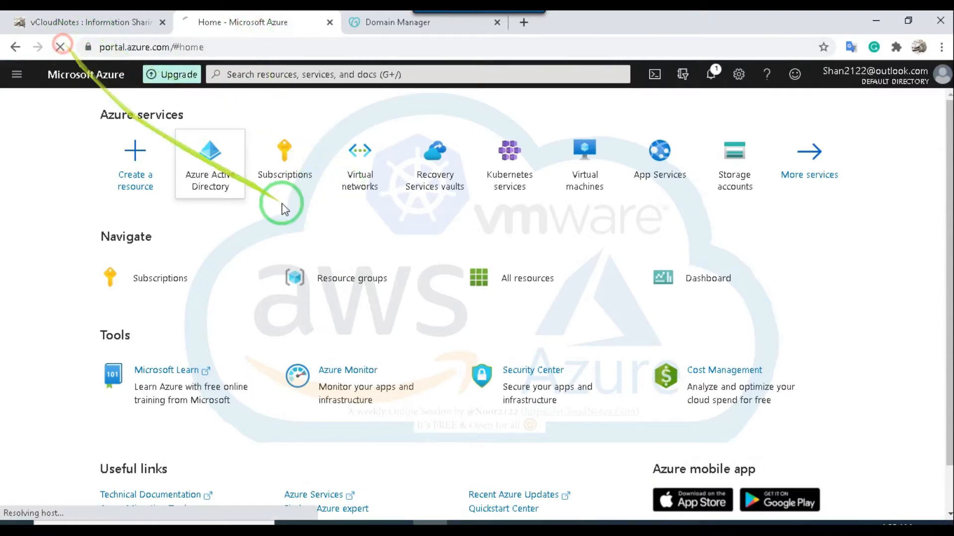
click(221, 189)
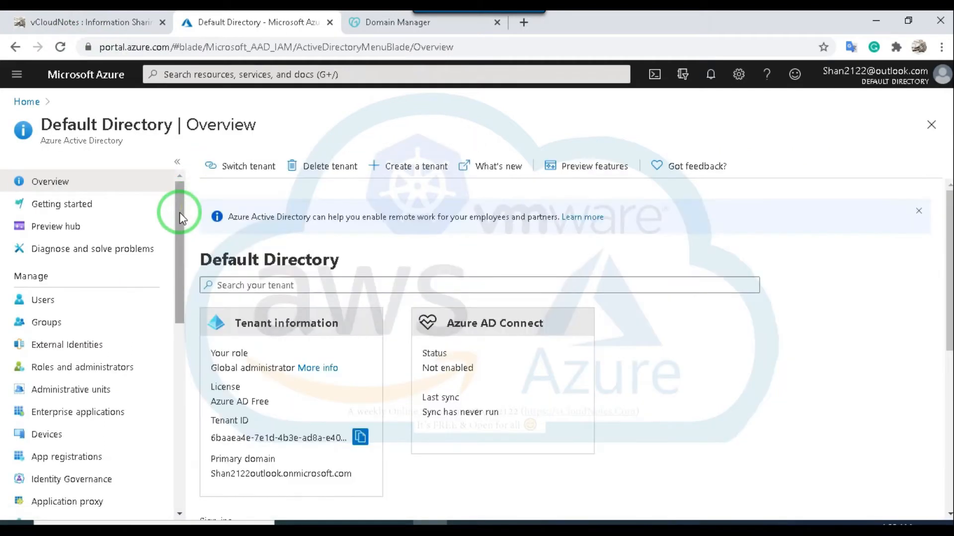
Step: Examine the tenant information on the Default Directory overview, especially the role and both parts of the primary domain name
drag(179, 212, 180, 249)
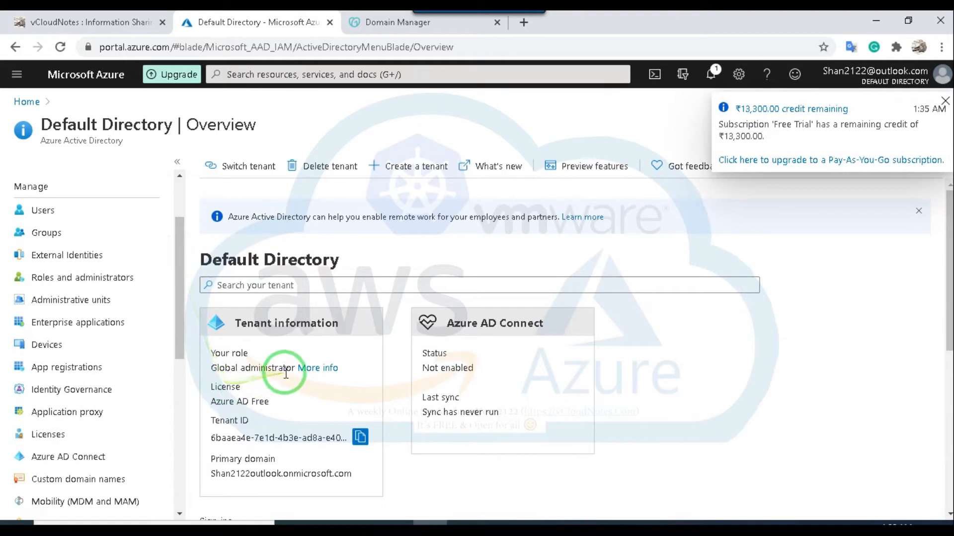
scroll(285, 373, down, 2)
scroll(285, 374, up, 2)
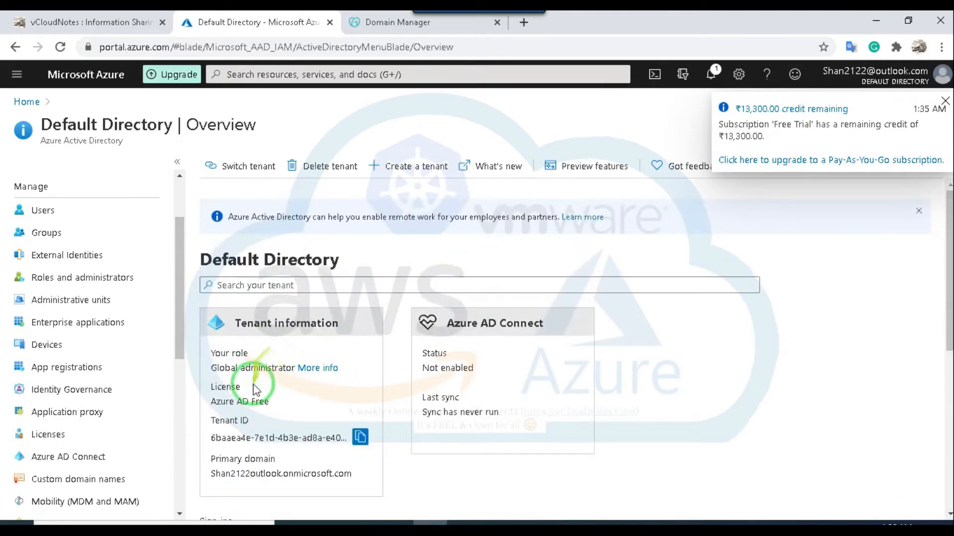
click(279, 474)
drag(280, 474, 202, 472)
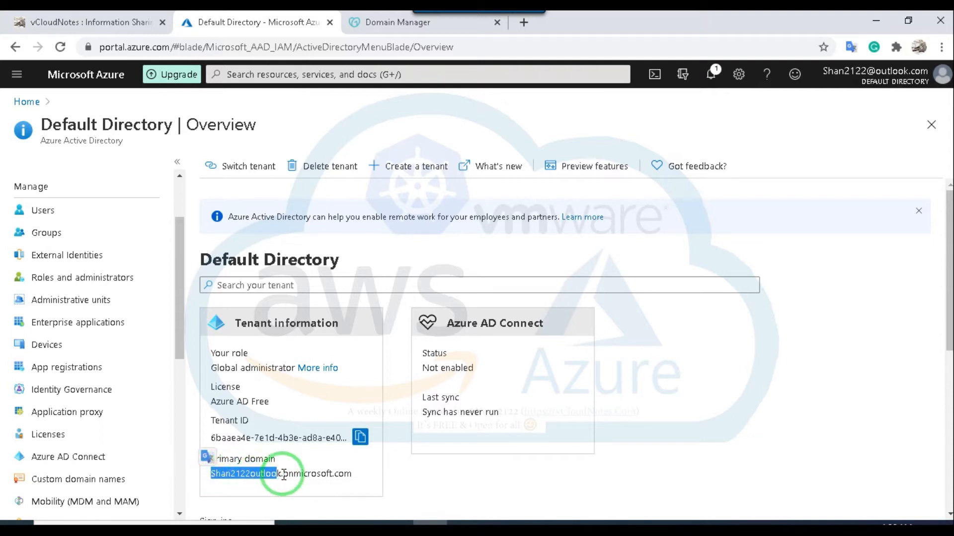
drag(282, 474, 208, 479)
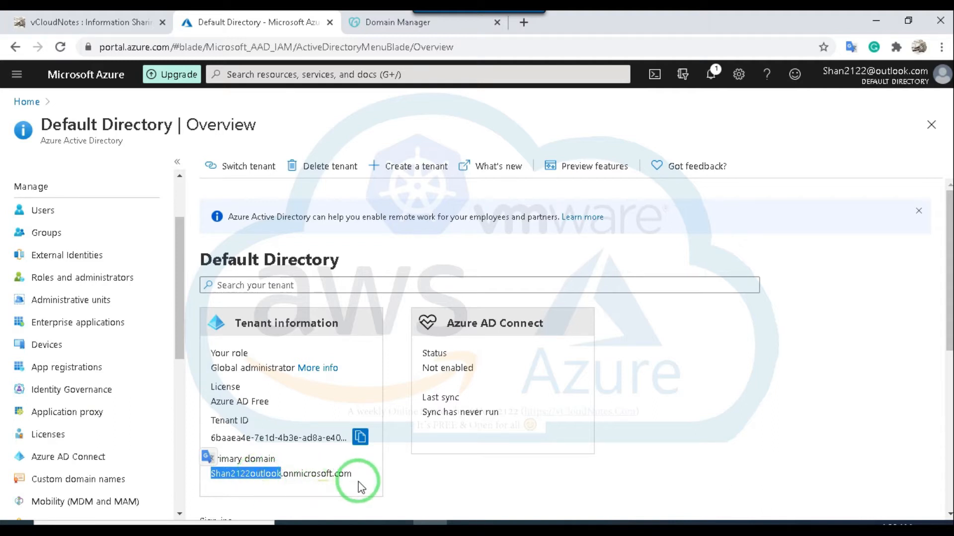
drag(356, 472, 284, 477)
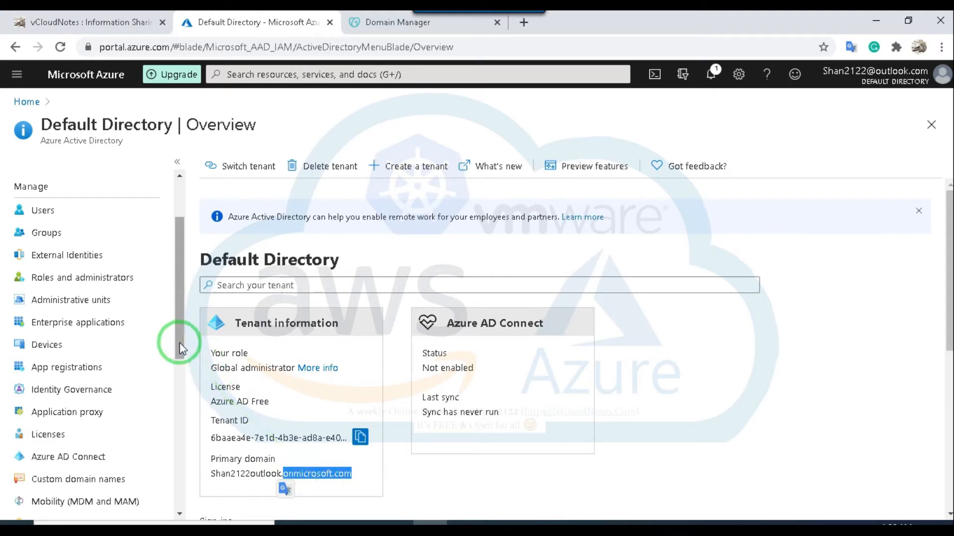
Step: Open the Custom domain names page of the Default Directory
drag(179, 343, 184, 400)
drag(178, 367, 170, 234)
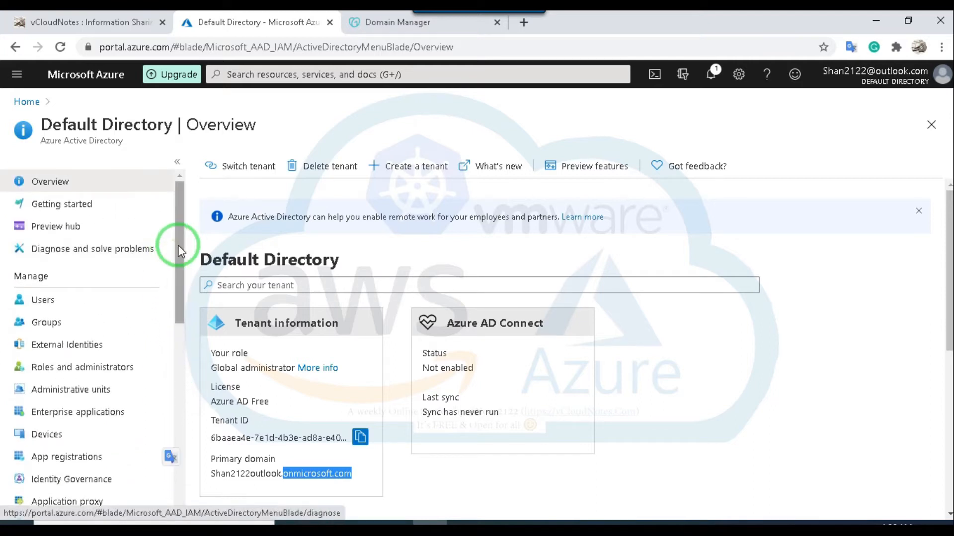
drag(178, 246, 171, 398)
scroll(85, 293, up, 2)
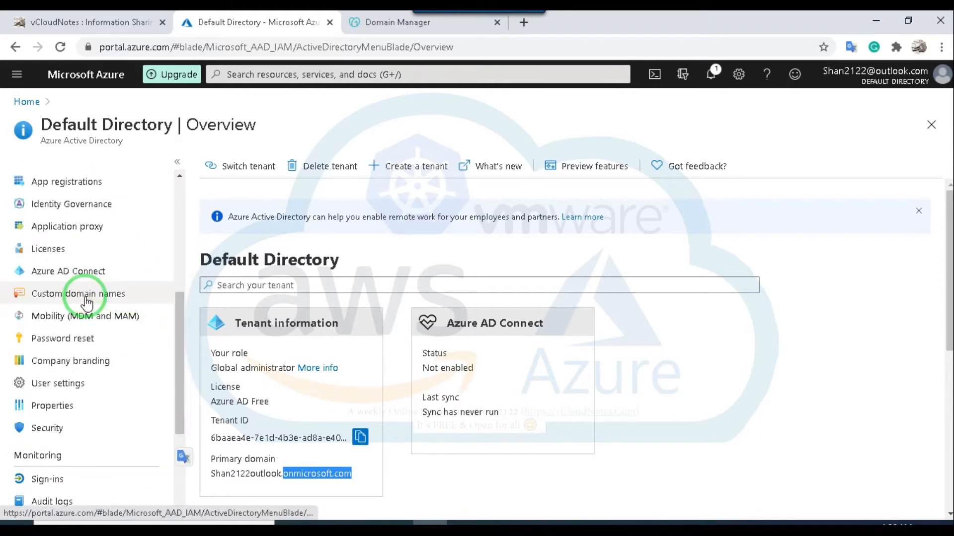
click(86, 294)
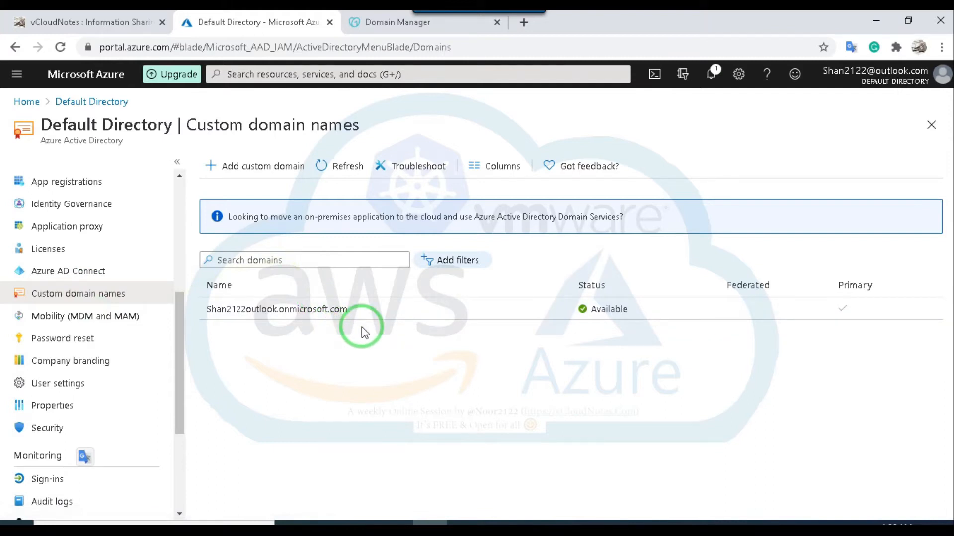
Step: Add vcloudclass.com as a custom domain to the Default Directory and dismiss the resulting notification
click(255, 167)
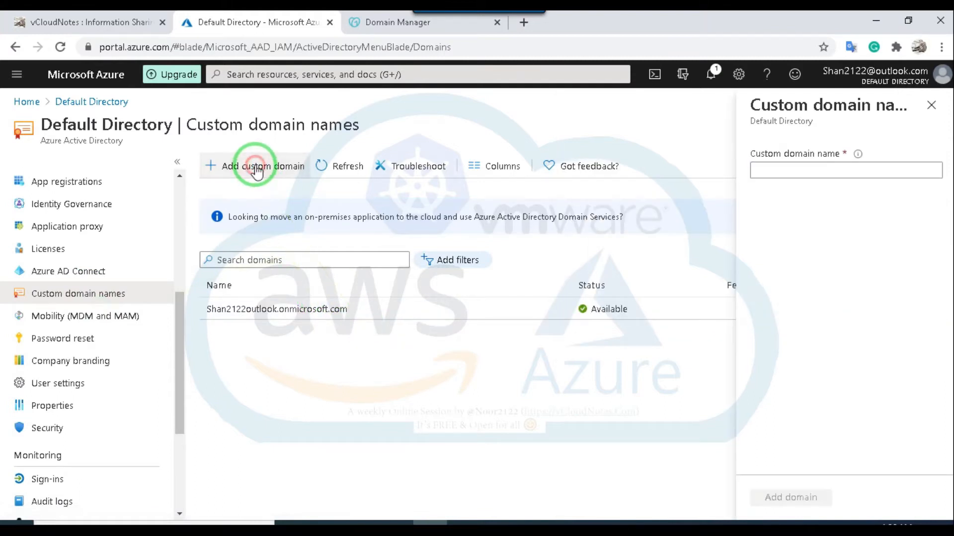
click(789, 172)
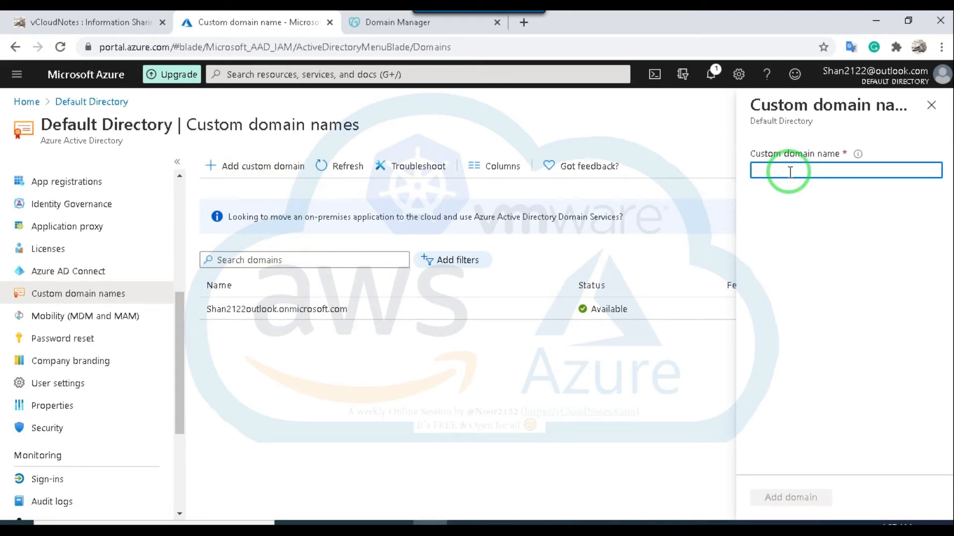
text(vcloudclass.com)
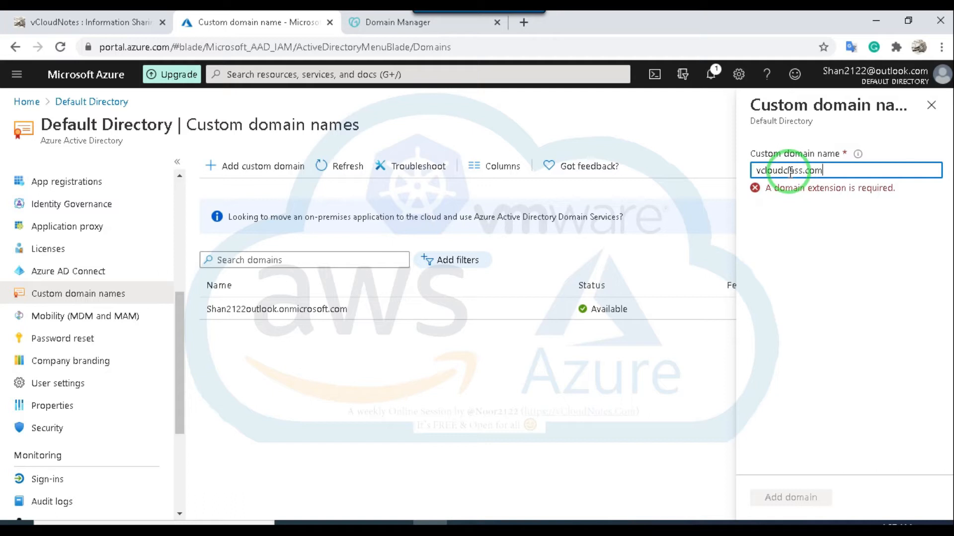
click(791, 497)
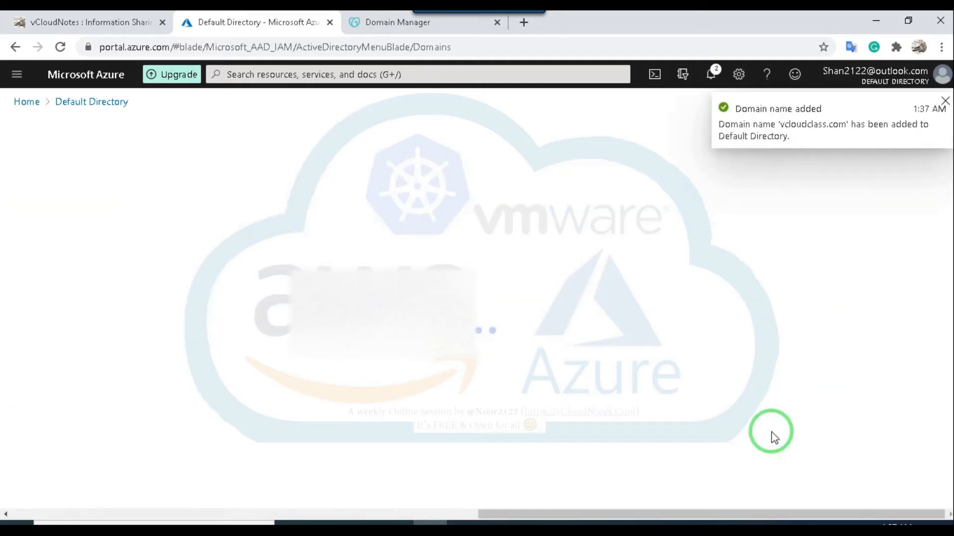
click(944, 101)
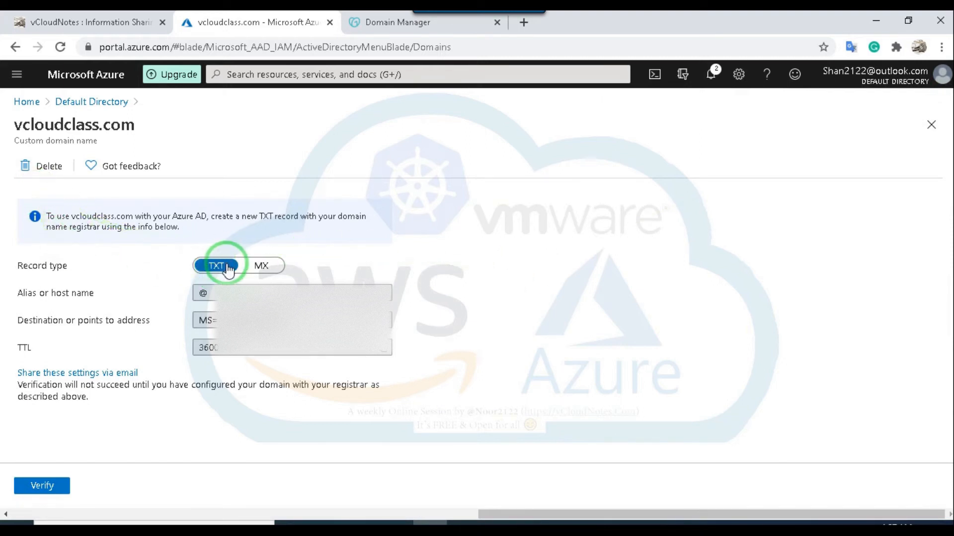
Step: Examine the TXT and MX record details for vcloudclass.com and its verification status in the custom domain list
click(261, 267)
click(215, 267)
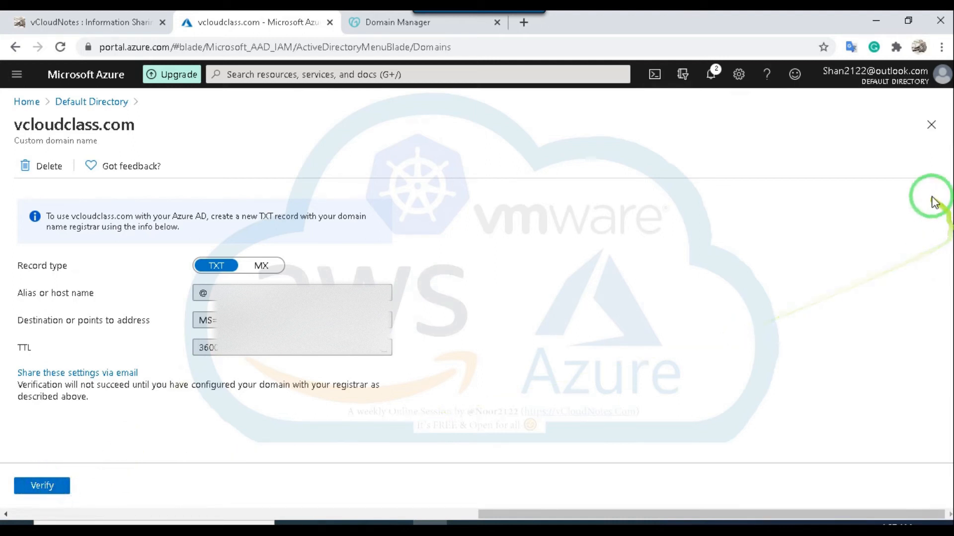
click(930, 125)
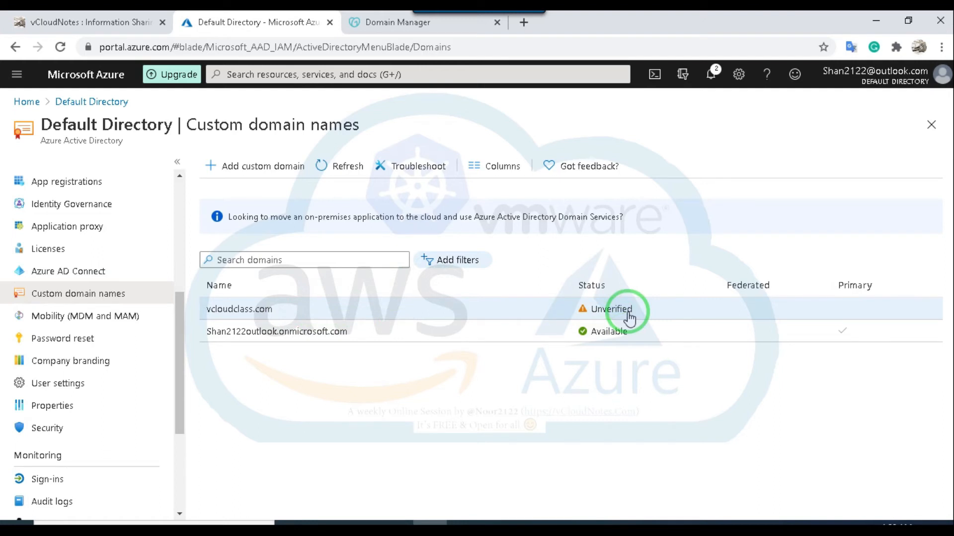
click(248, 309)
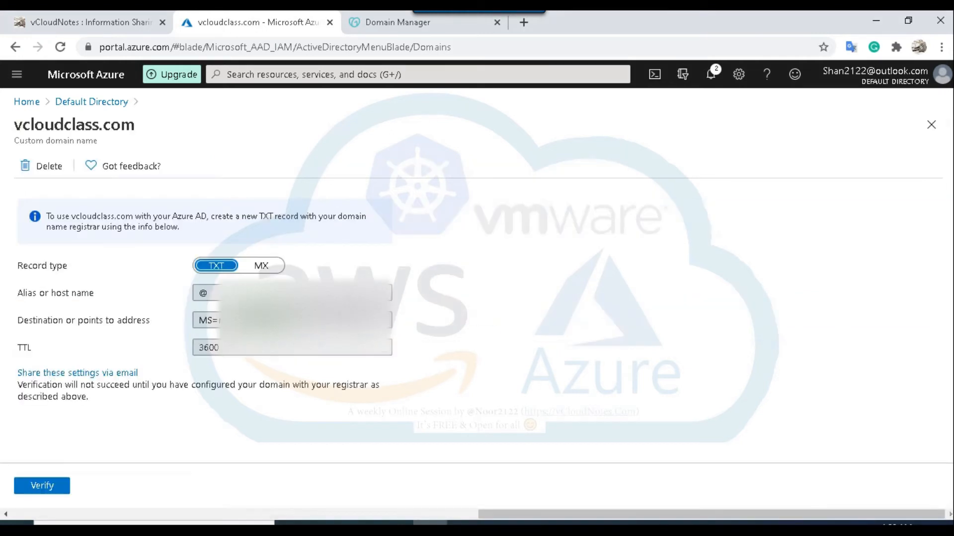
Step: Switch to the GoDaddy Domain Manager and open the account's My Products page
click(411, 25)
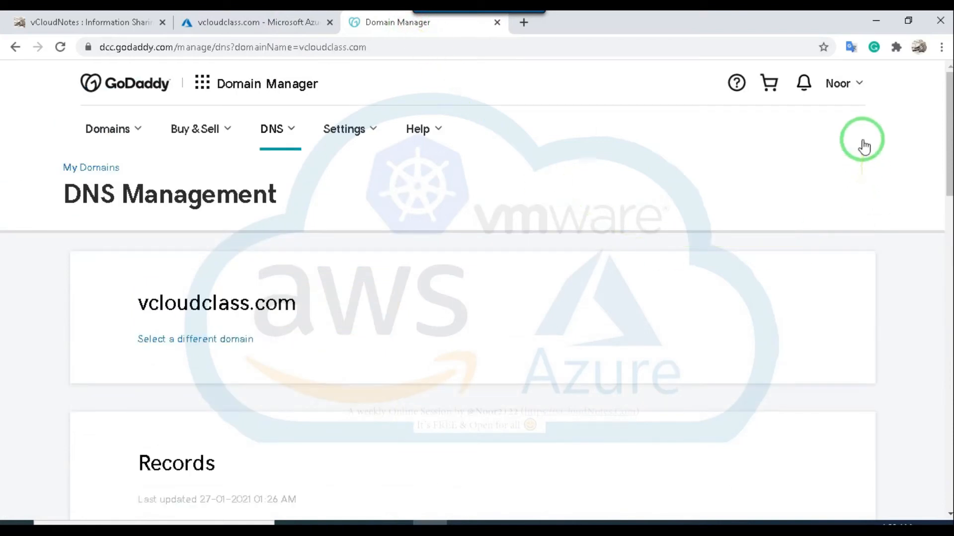
click(857, 83)
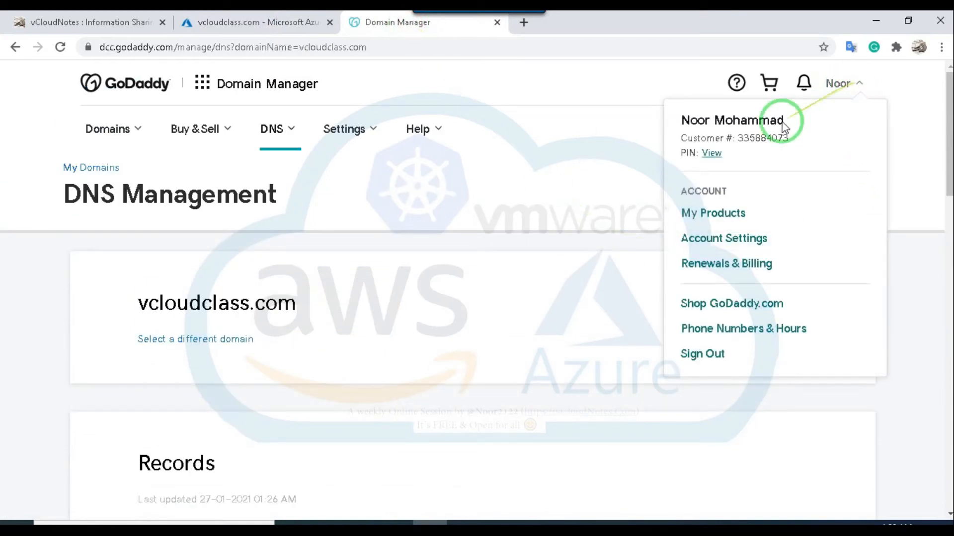
click(715, 213)
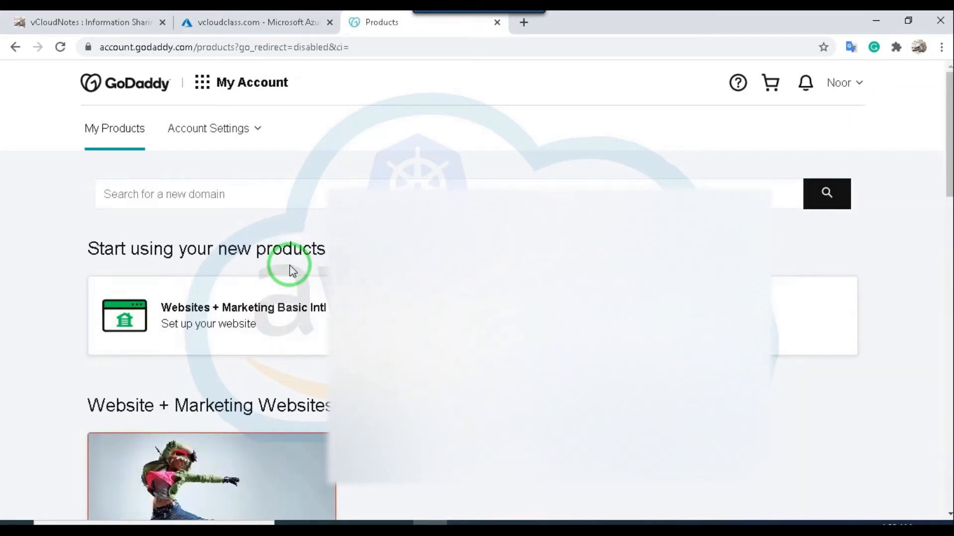
Step: Open the DNS management page for vcloudclass.com from the account's domain products
scroll(285, 271, down, 8)
scroll(273, 278, down, 7)
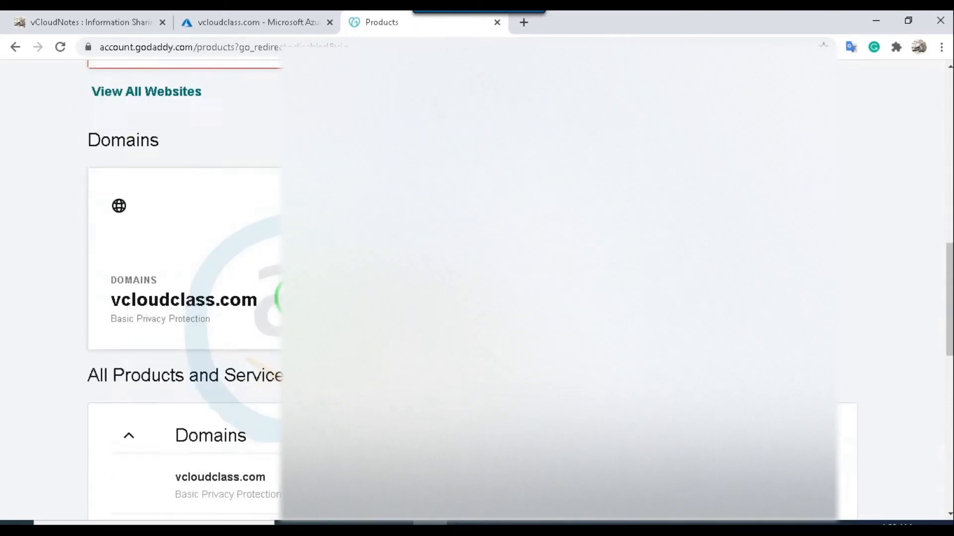
scroll(259, 169, up, 1)
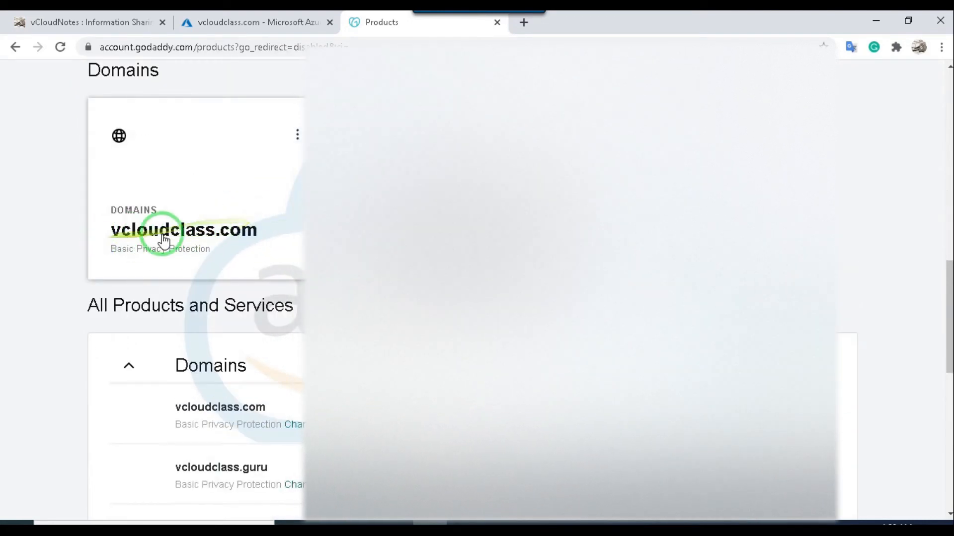
click(298, 140)
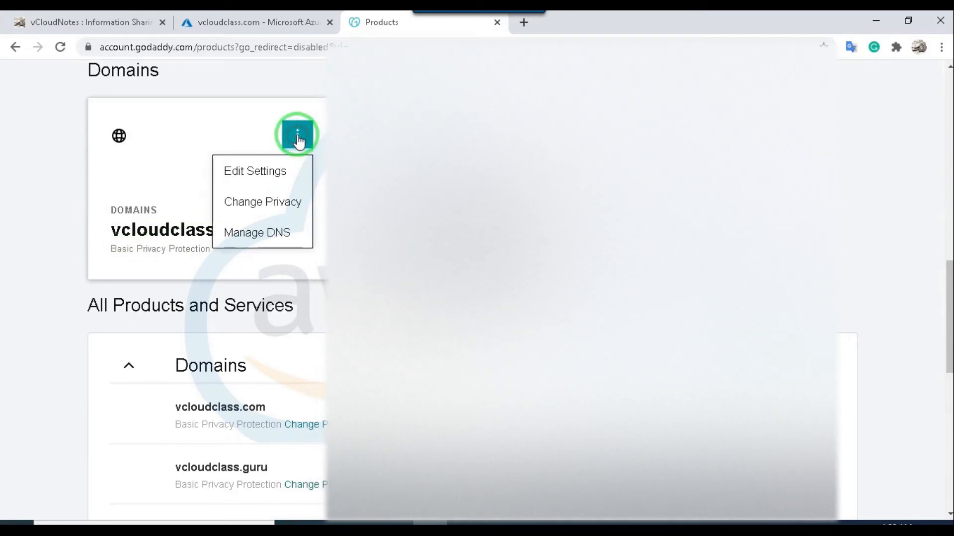
click(258, 232)
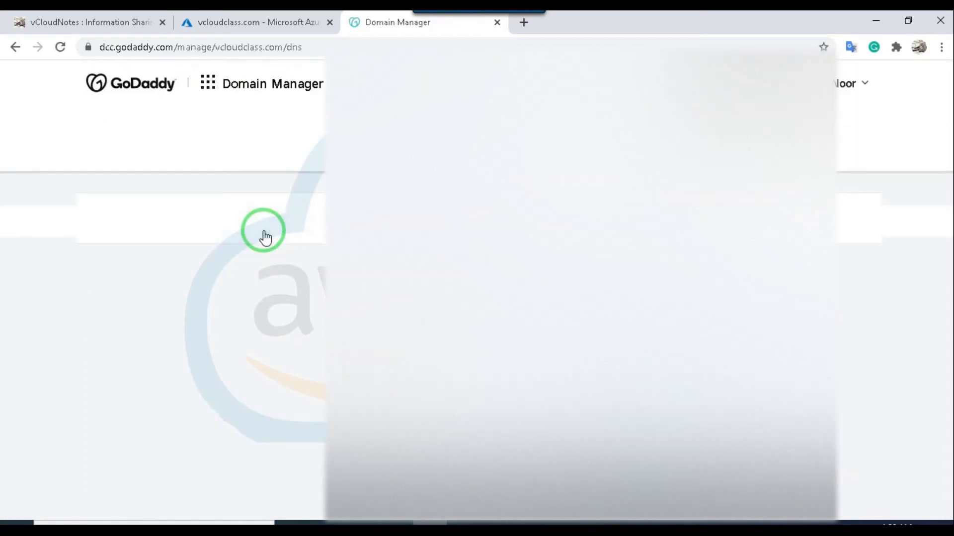
Step: Start a new DNS record for vcloudclass.com and set its type to TXT
scroll(292, 251, down, 4)
scroll(292, 251, up, 4)
scroll(293, 251, down, 1)
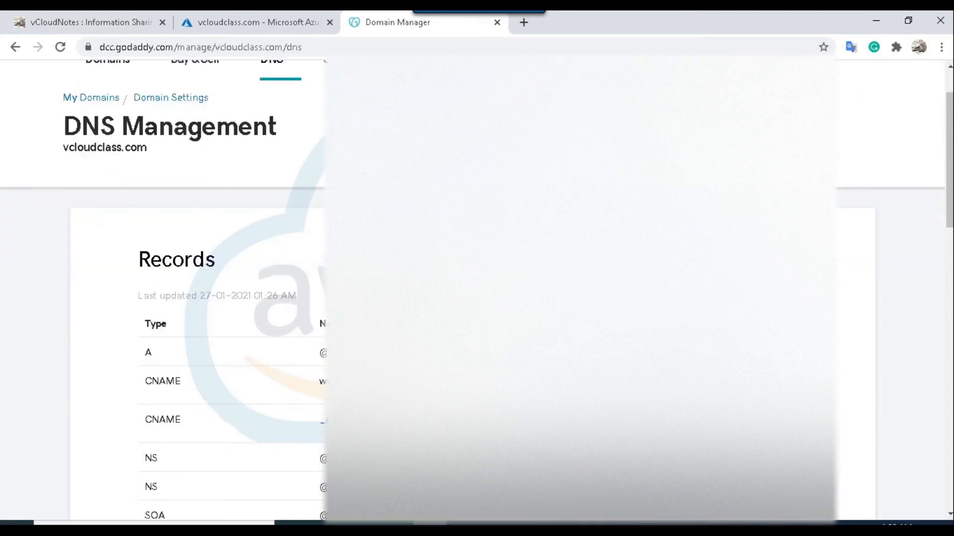
scroll(199, 298, down, 5)
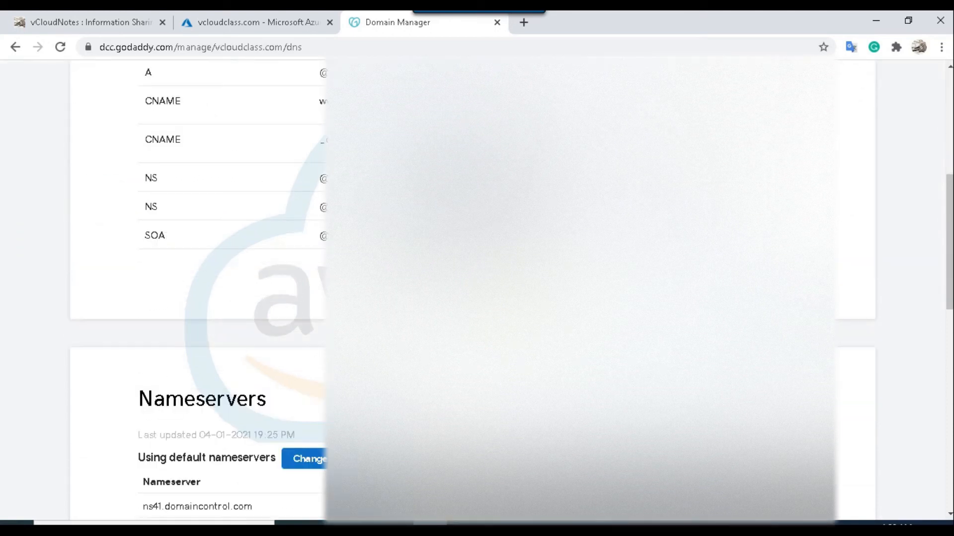
scroll(199, 298, down, 1)
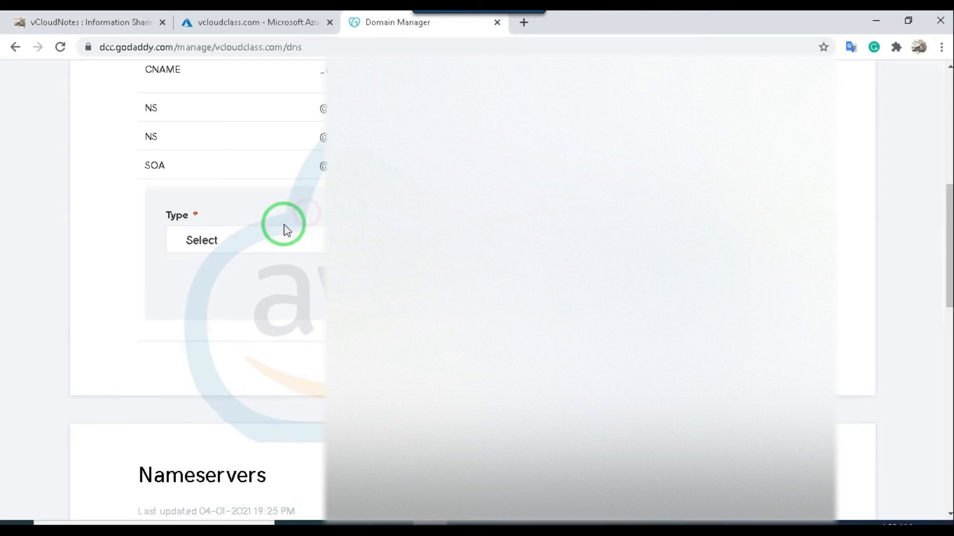
click(310, 243)
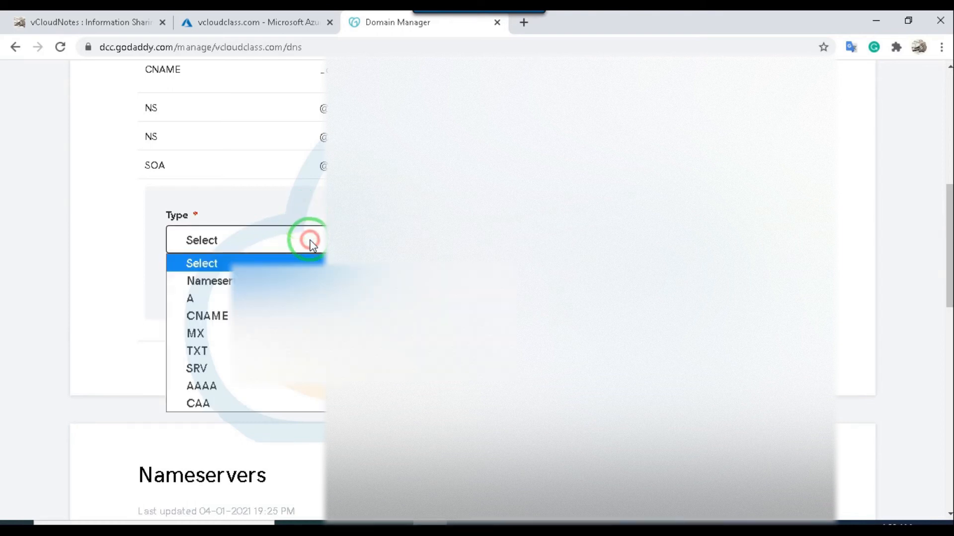
click(208, 350)
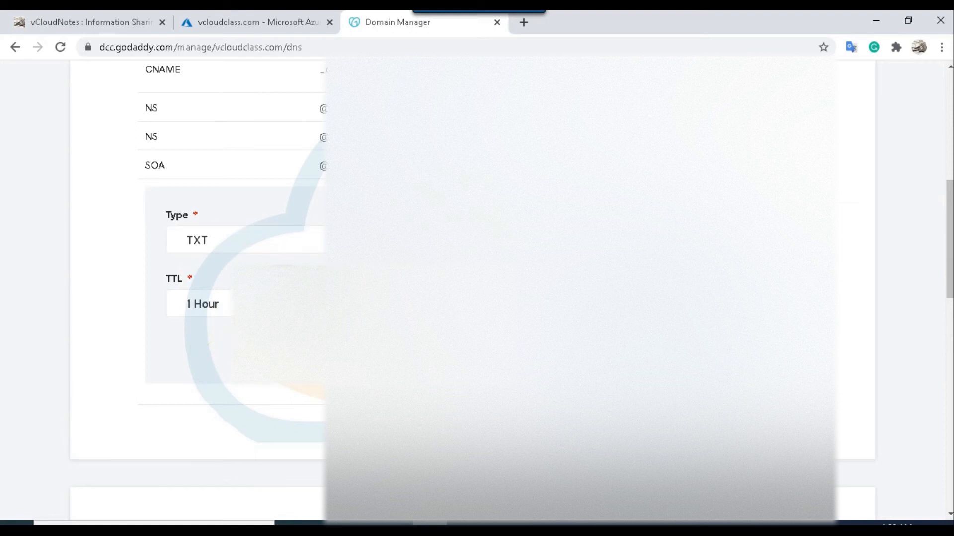
Step: Copy the TXT destination value for vcloudclass.com from Azure, enter it as the GoDaddy TXT record's verification value, and save the record
click(220, 24)
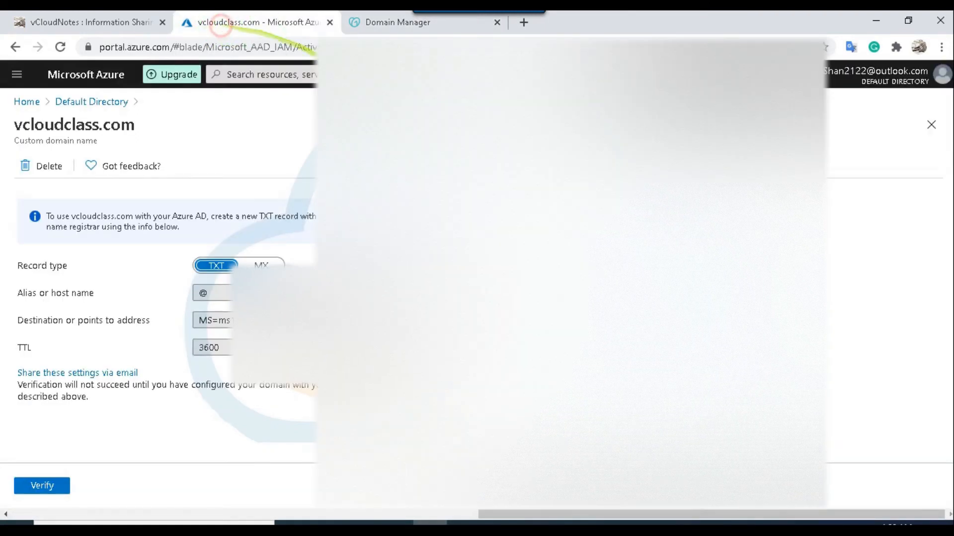
click(192, 314)
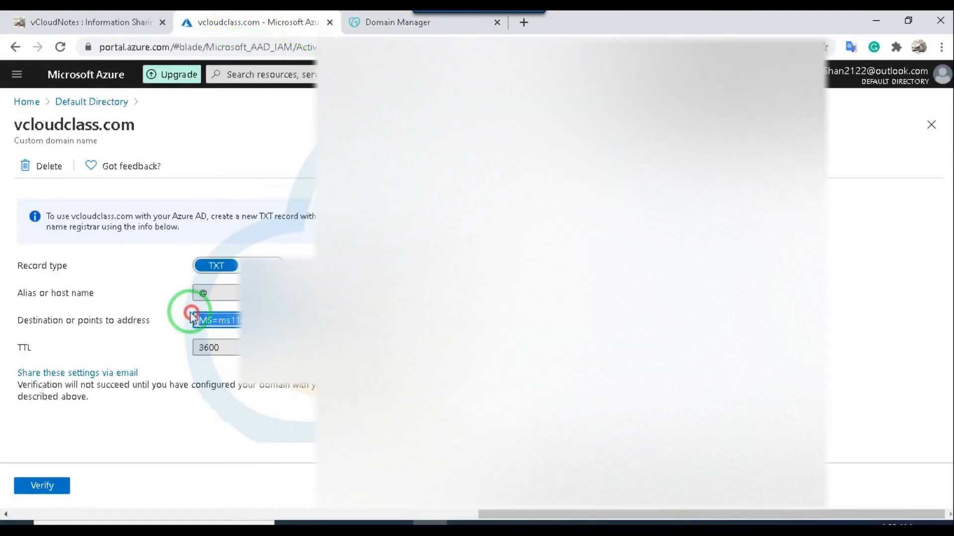
click(385, 23)
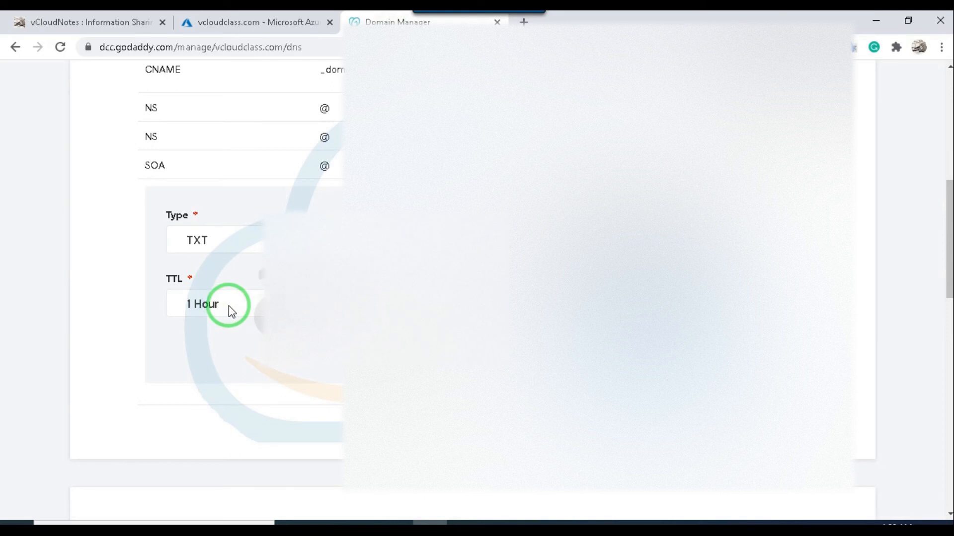
click(661, 343)
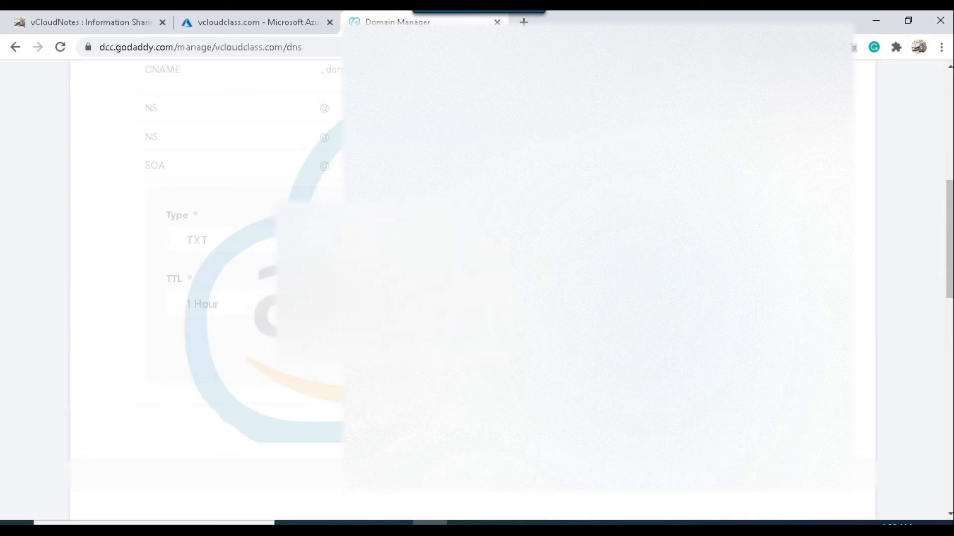
scroll(206, 288, up, 3)
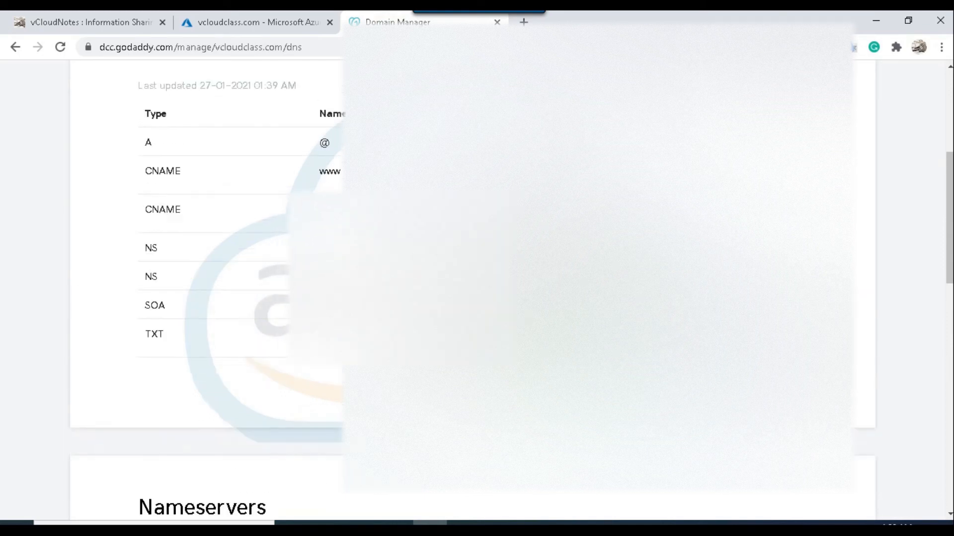
scroll(206, 289, up, 1)
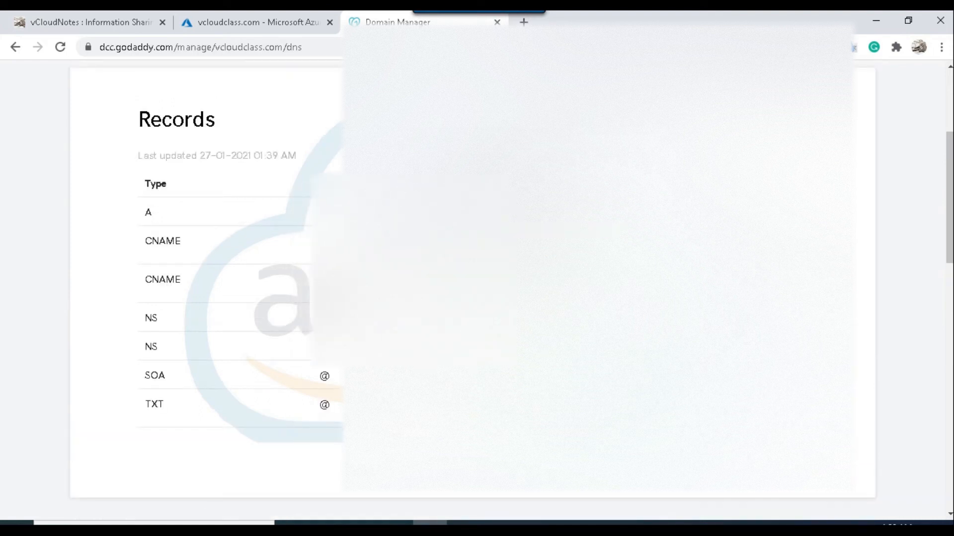
scroll(206, 288, up, 3)
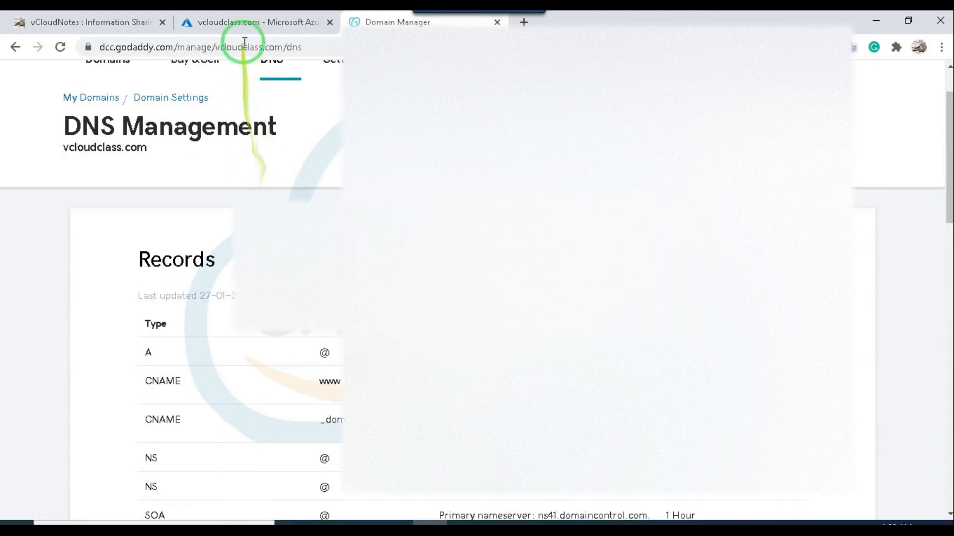
Step: Switch back to the Azure portal, verify the vcloudclass.com custom domain, and dismiss the notification
click(245, 22)
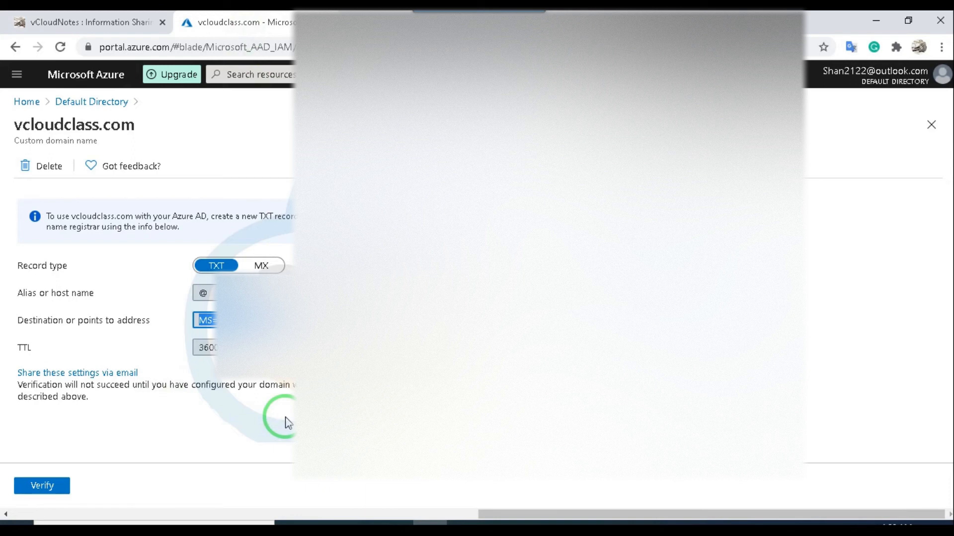
click(55, 487)
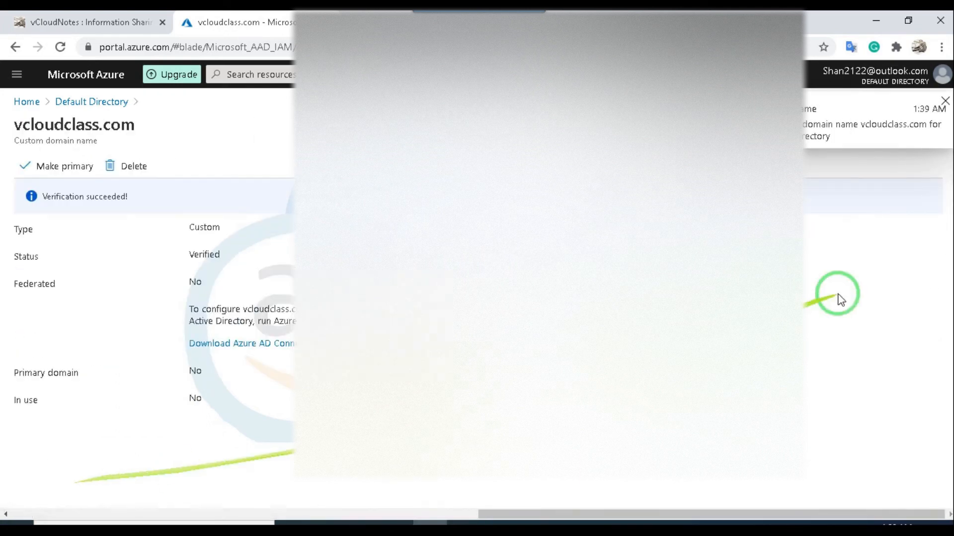
click(945, 103)
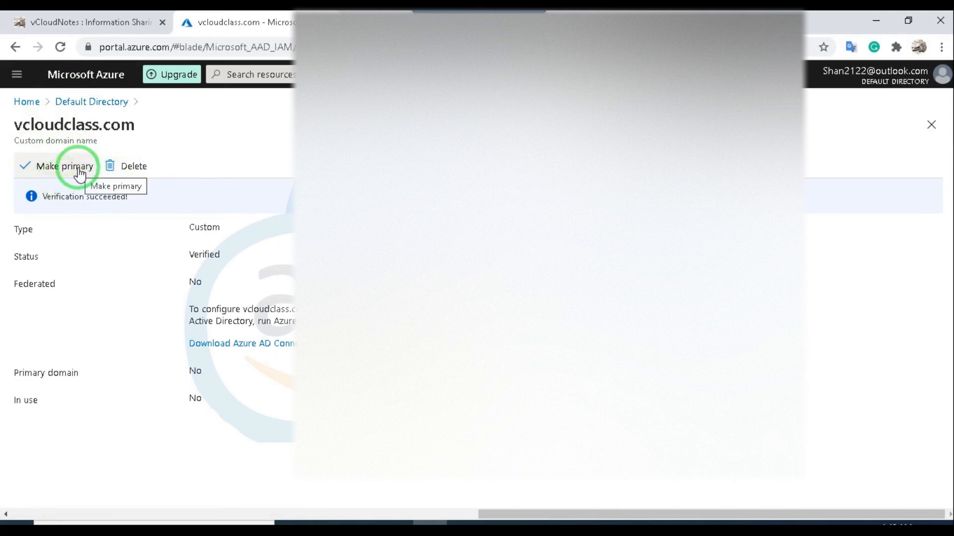
Step: Check vcloudclass.com in the directory's custom domain list and review its details, including status and primary domain setting
click(90, 102)
scroll(164, 320, up, 1)
scroll(160, 319, up, 3)
scroll(99, 357, down, 4)
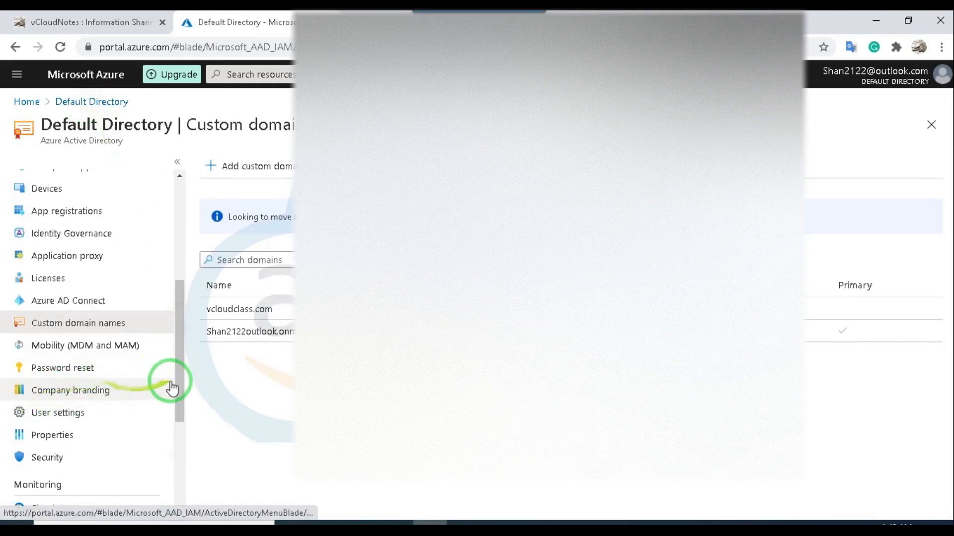
mouse_move(180, 373)
mouse_down()
mouse_move(174, 380)
mouse_move(169, 359)
mouse_up()
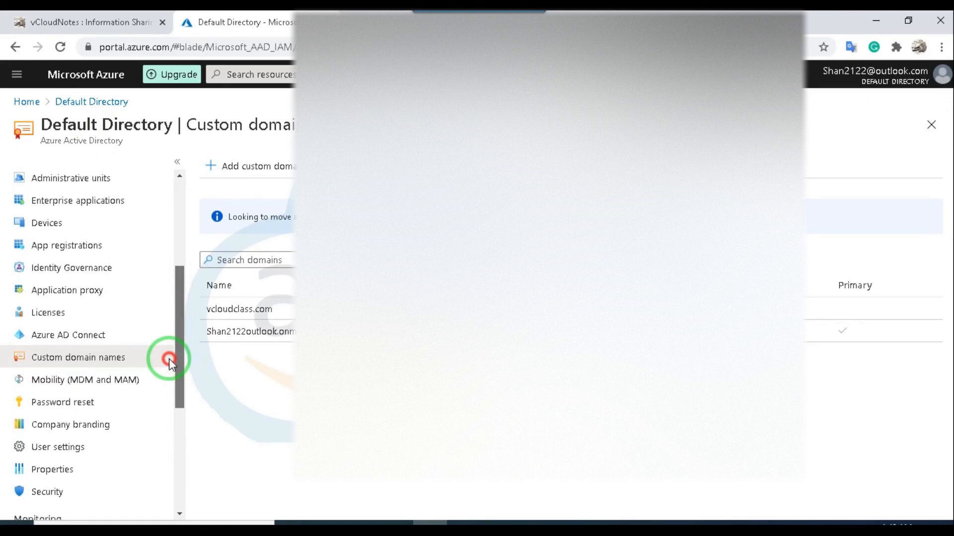
click(258, 313)
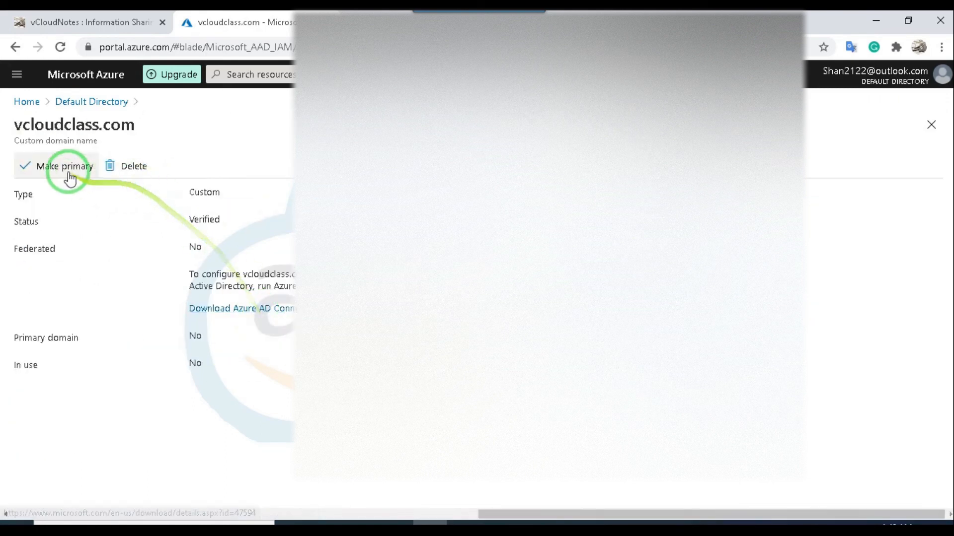
click(931, 126)
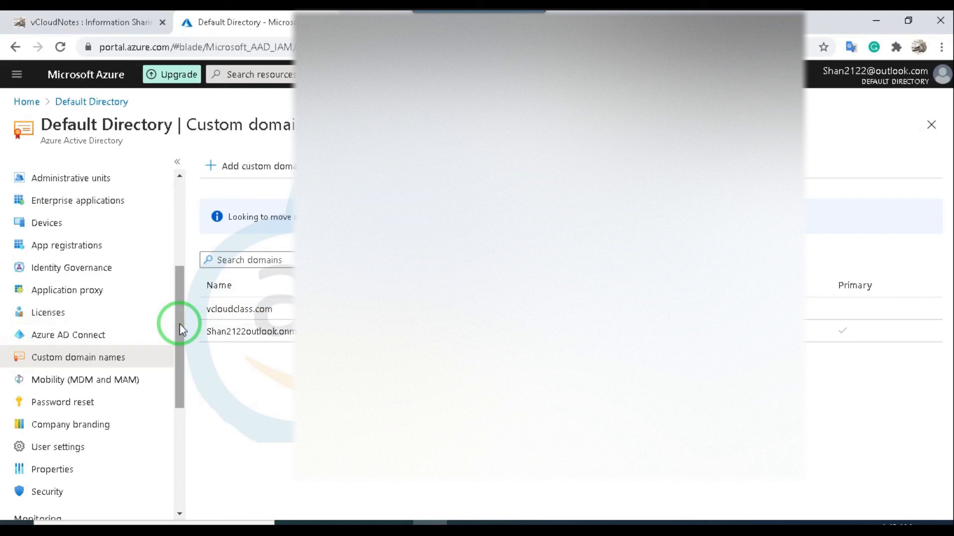
Step: Open the new user form from the directory's users and check which domain is offered for the user name
drag(179, 324, 171, 251)
click(35, 287)
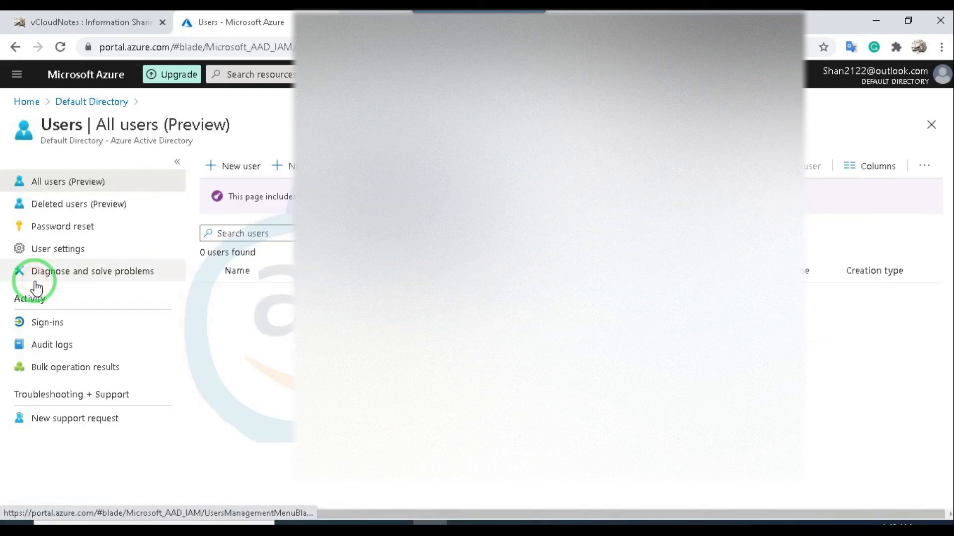
click(243, 166)
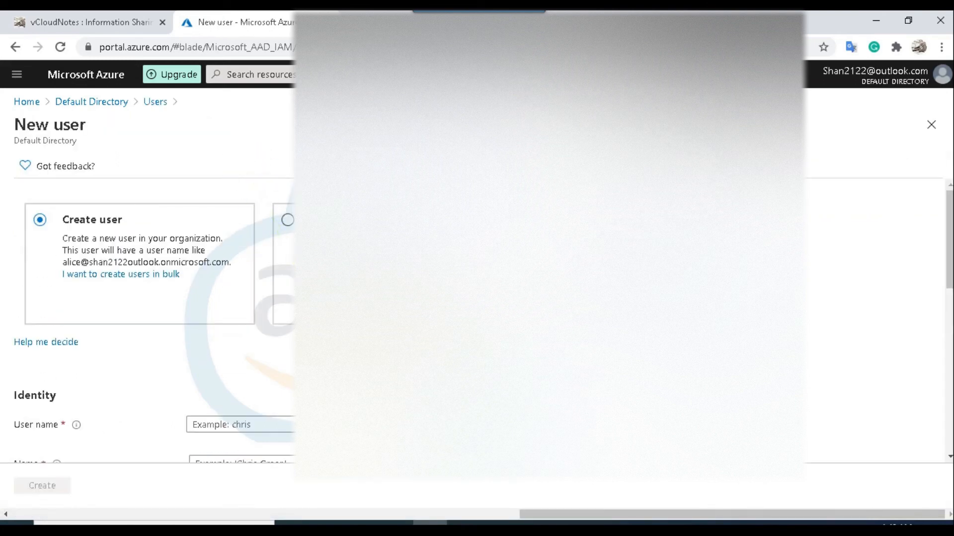
click(507, 478)
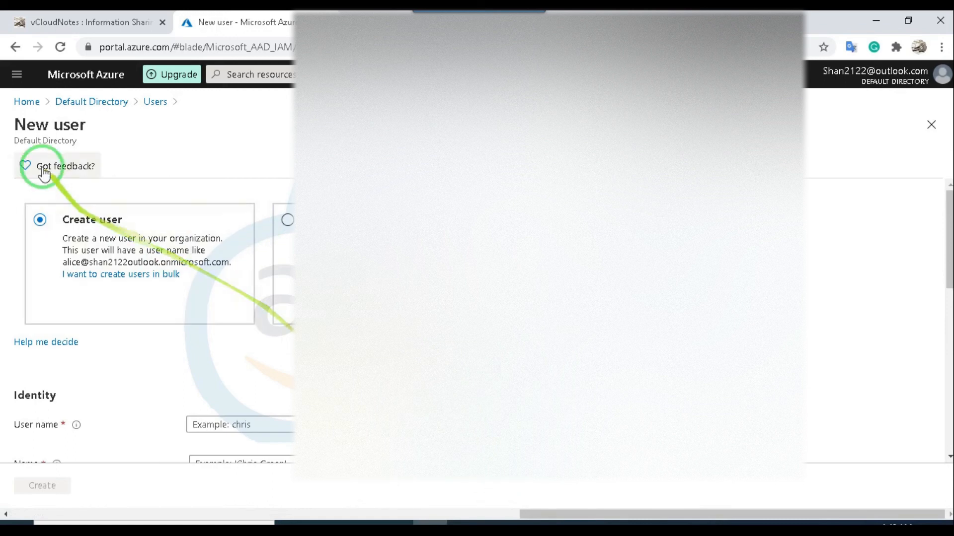
Step: Leave the new user form and return to the Default Directory's custom domain names list
click(90, 102)
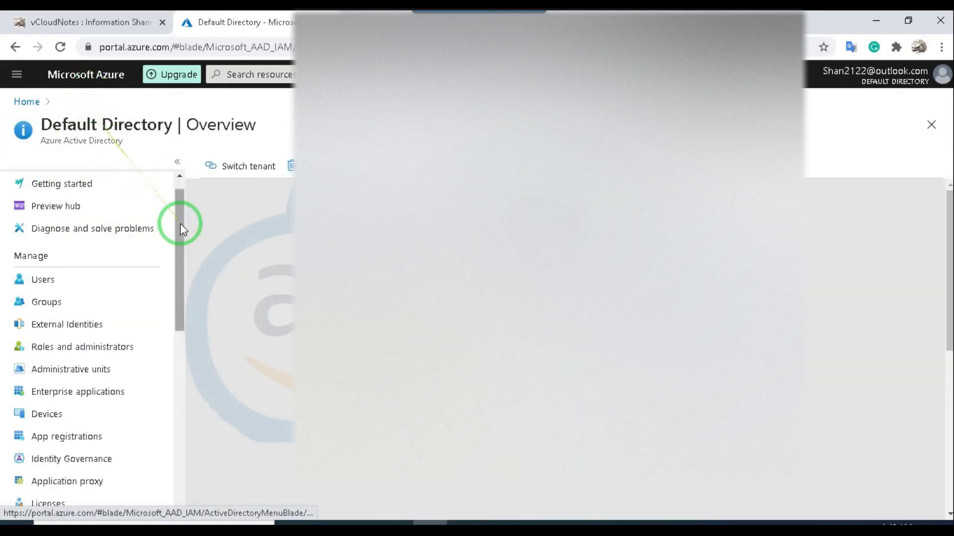
scroll(147, 309, down, 3)
scroll(144, 308, up, 3)
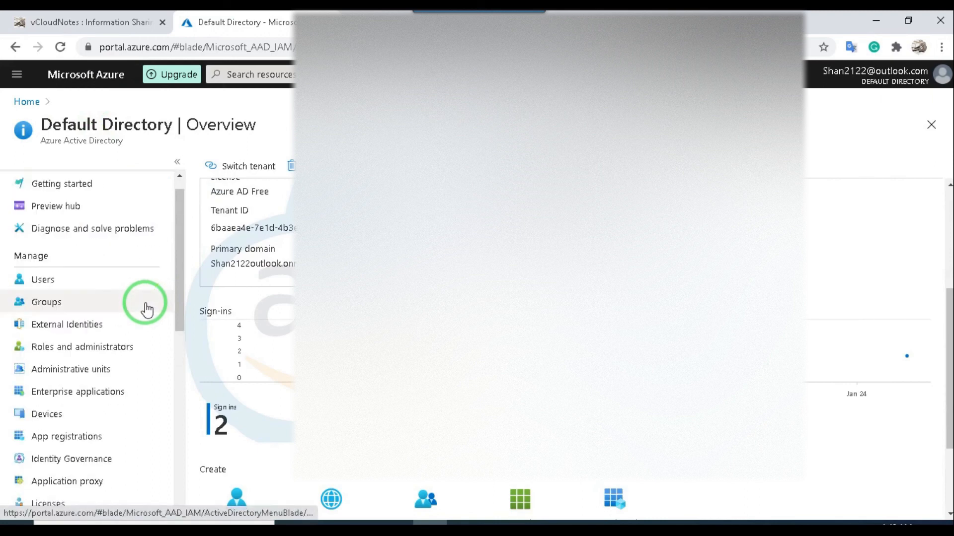
scroll(89, 347, down, 3)
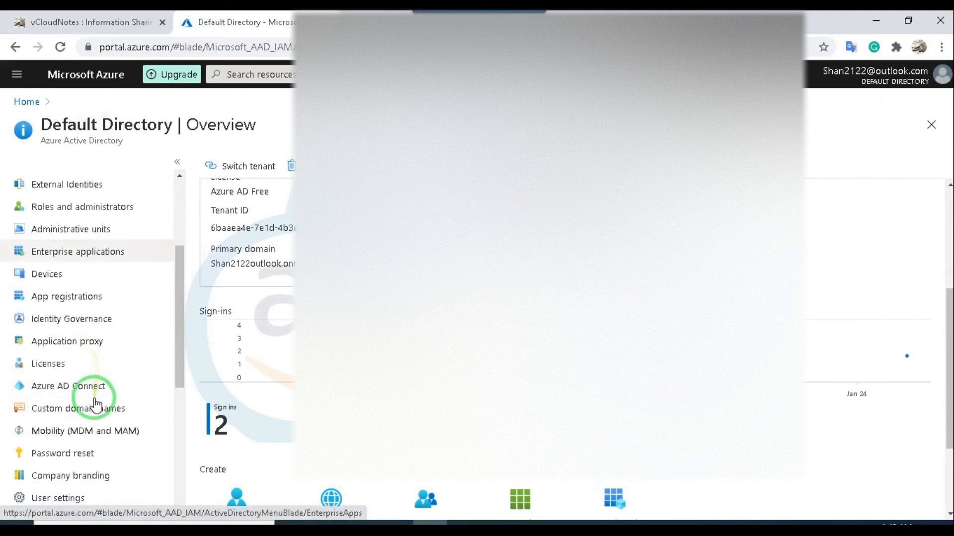
click(90, 409)
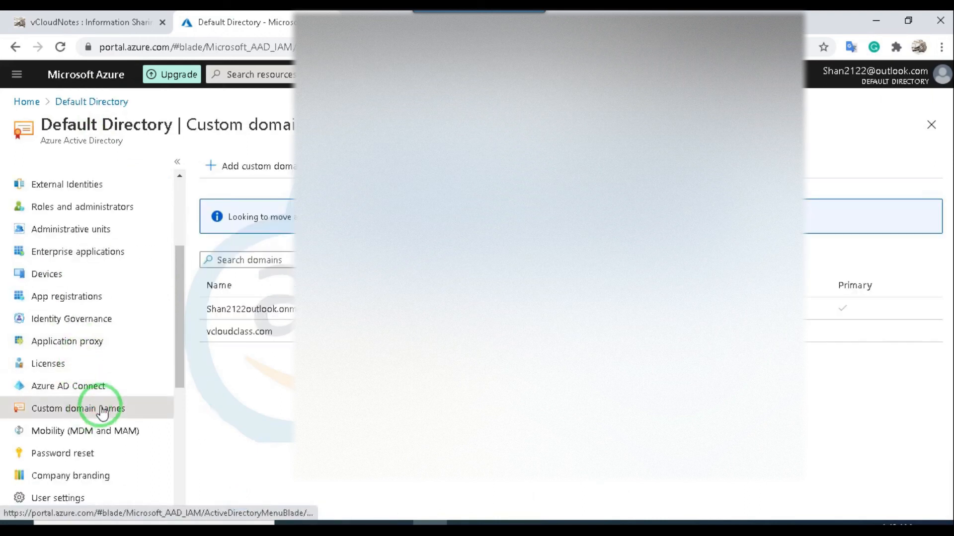
Step: Make vcloudclass.com the directory's primary domain, dismiss the notification, and return to the domain list
click(250, 342)
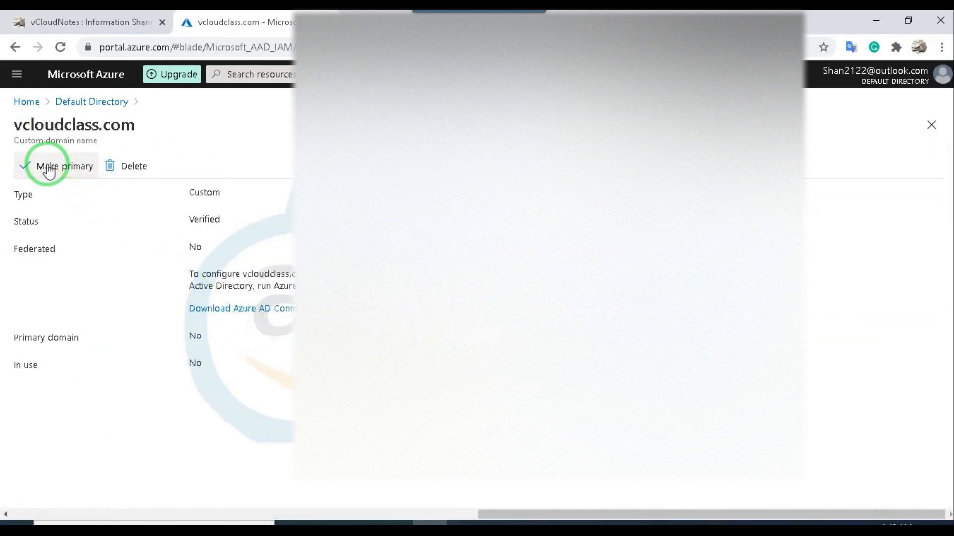
click(48, 168)
click(48, 227)
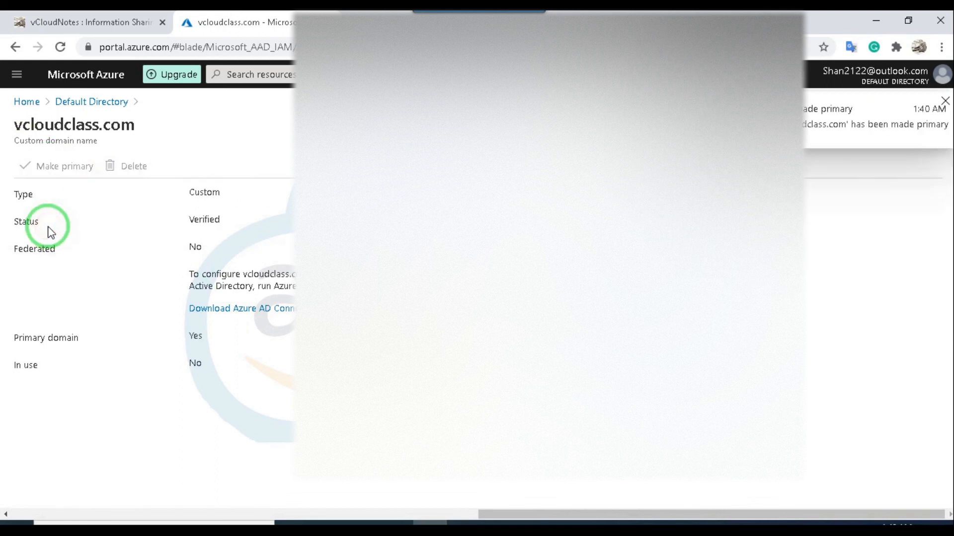
click(945, 103)
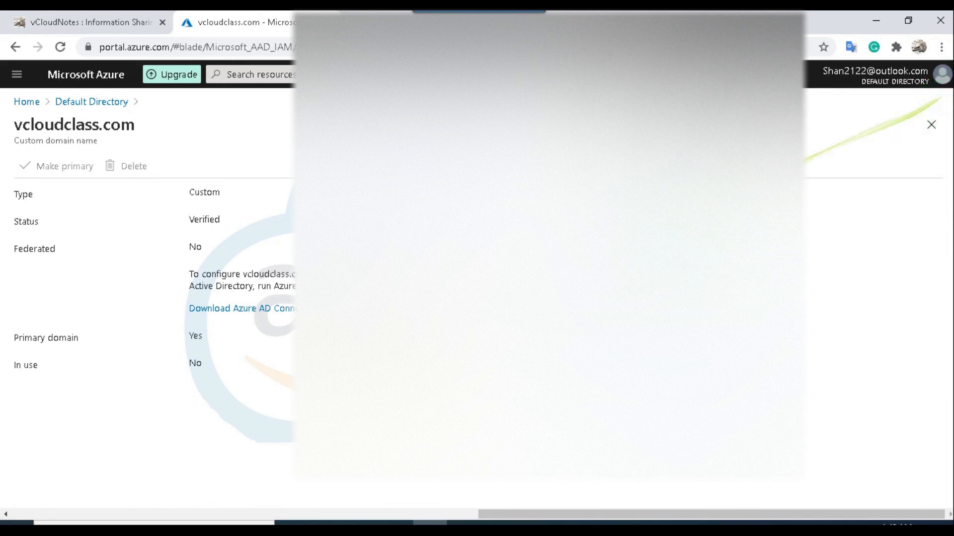
click(932, 124)
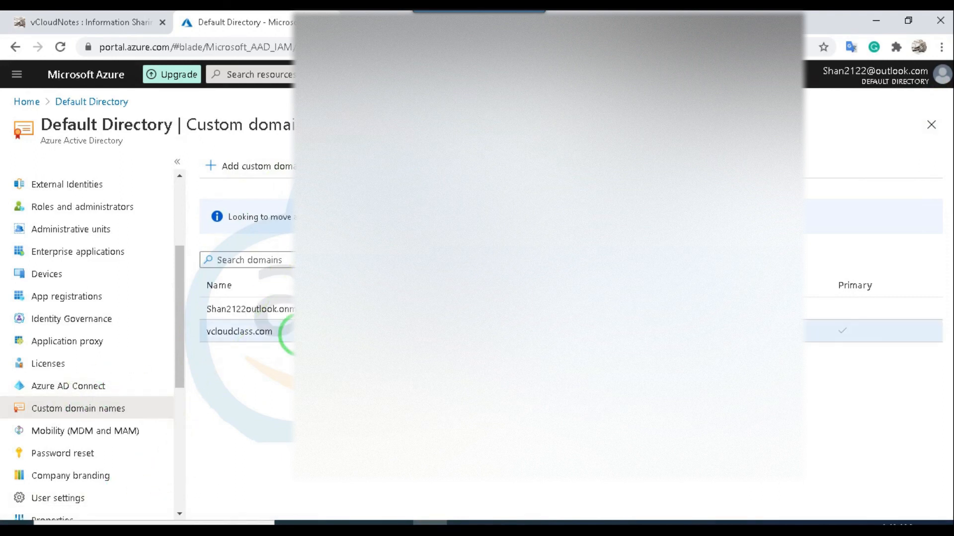
Step: Start another new user in the directory to check the user name domain after the primary domain change
drag(176, 329, 167, 301)
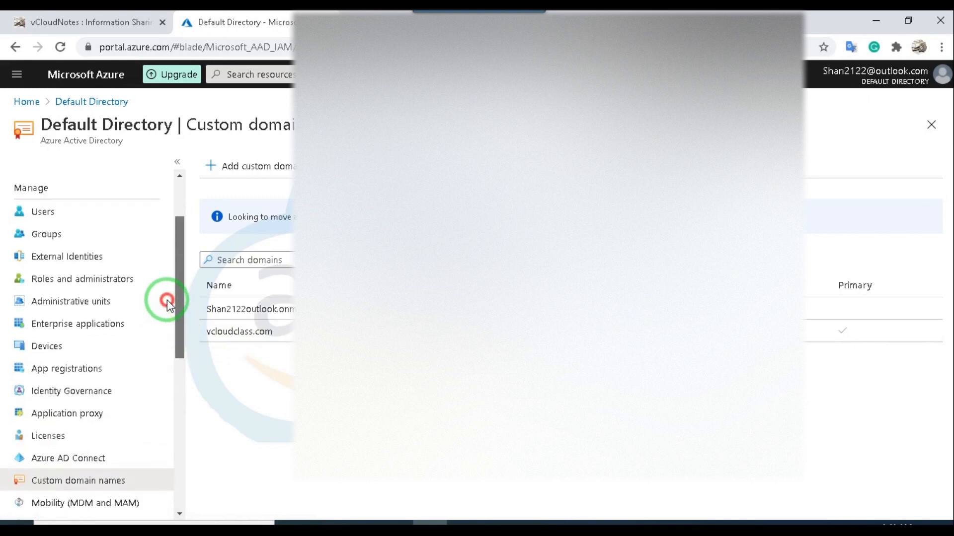
click(46, 211)
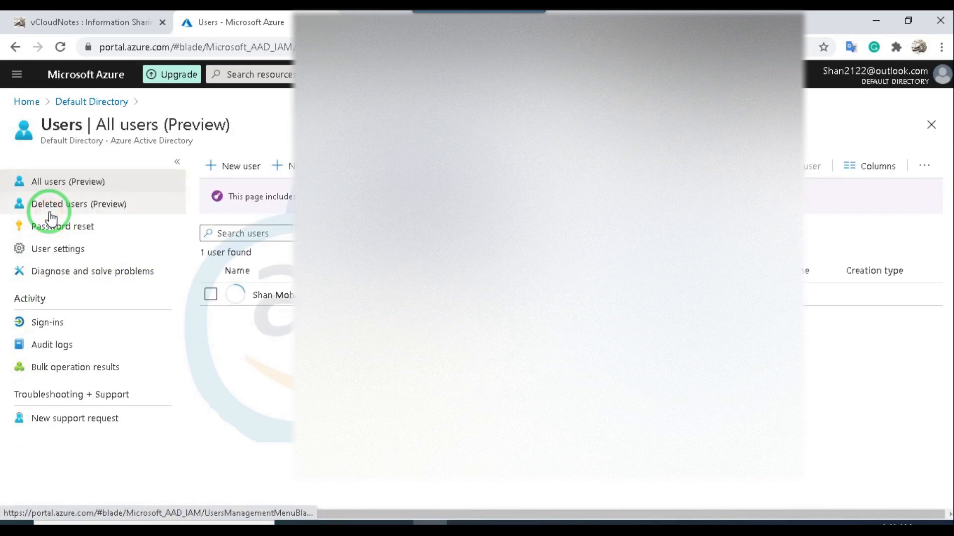
click(239, 165)
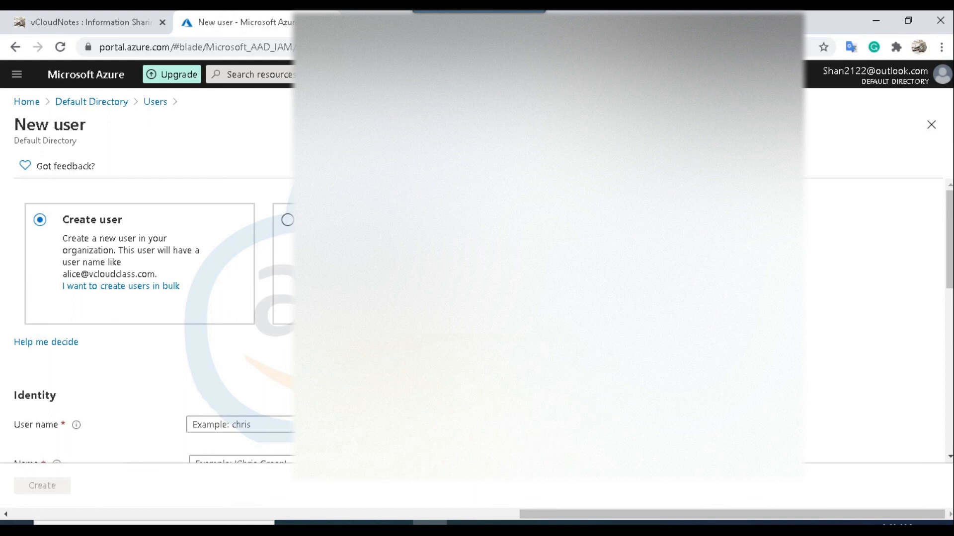
Step: Return to the Default Directory overview and reload the page to check the tenant's primary domain
click(65, 101)
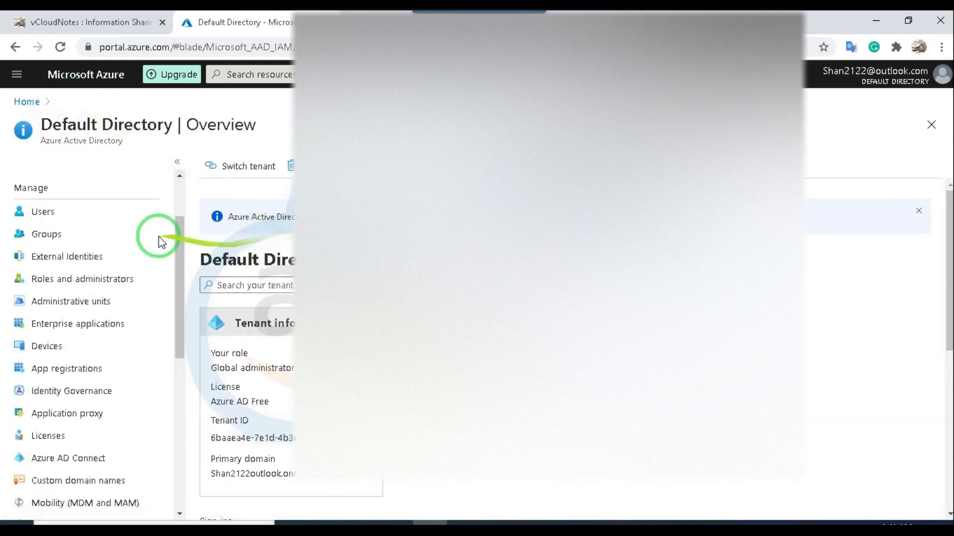
scroll(102, 233, up, 3)
click(54, 182)
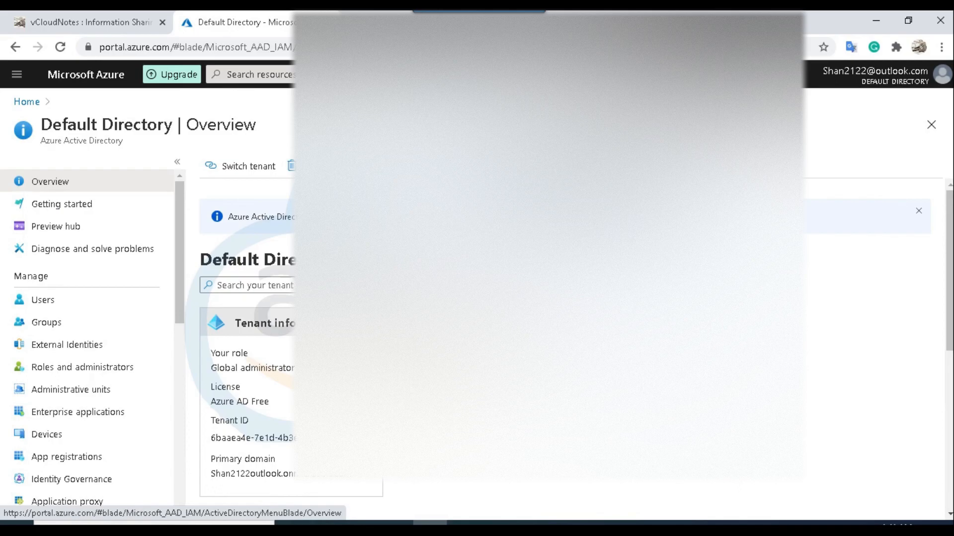
key(F5)
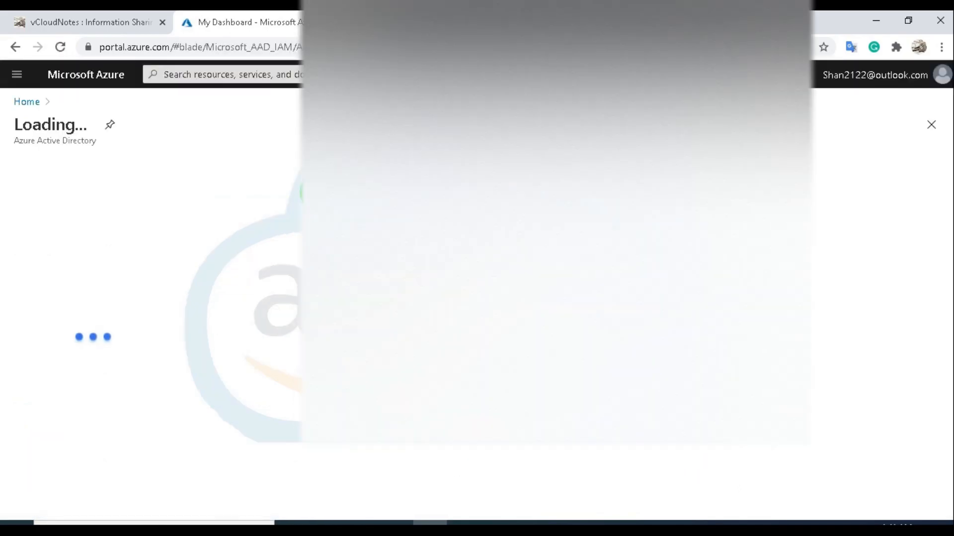